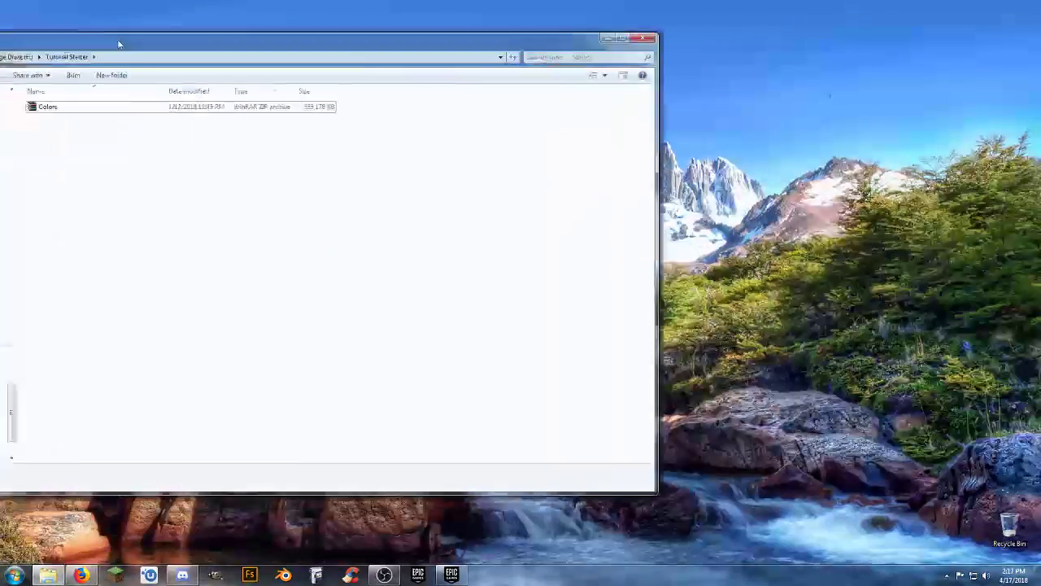
- Extract the Colors zip into Tutorial Starter and select the resulting Colors project file
left_click_drag(237, 39, 302, 52)
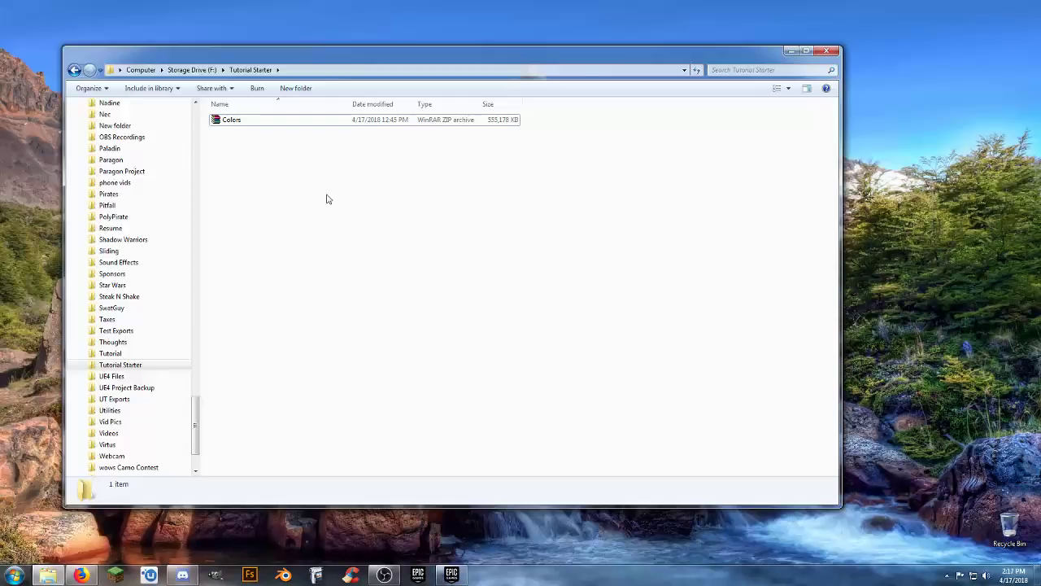
left_click(232, 122)
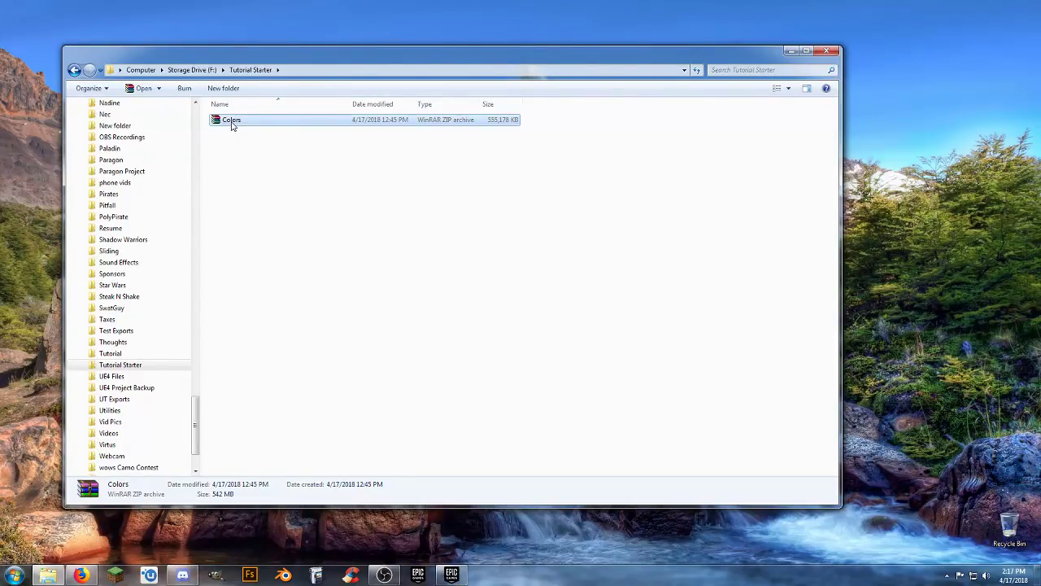
right_click(233, 126)
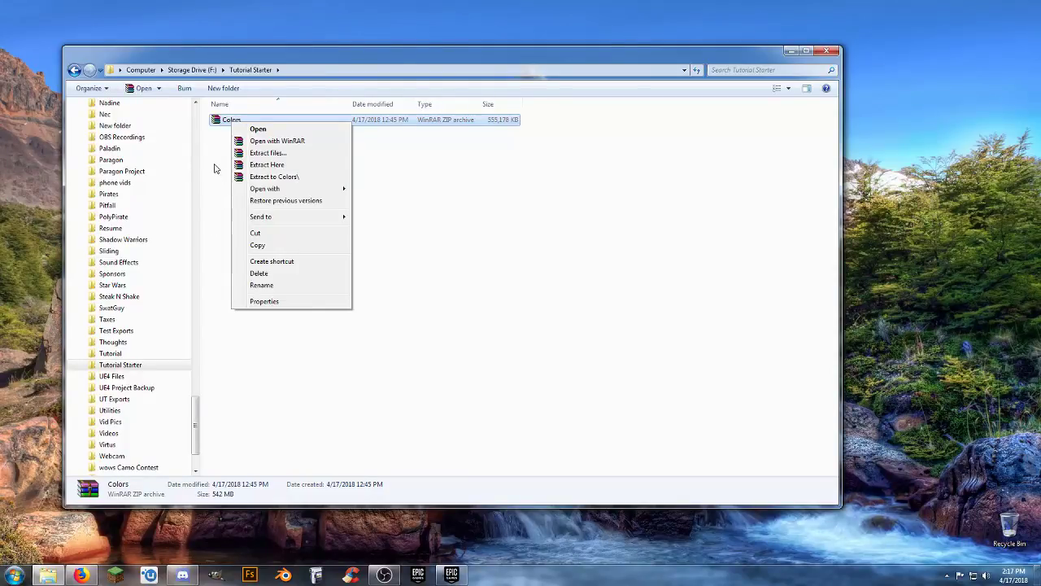
left_click(283, 165)
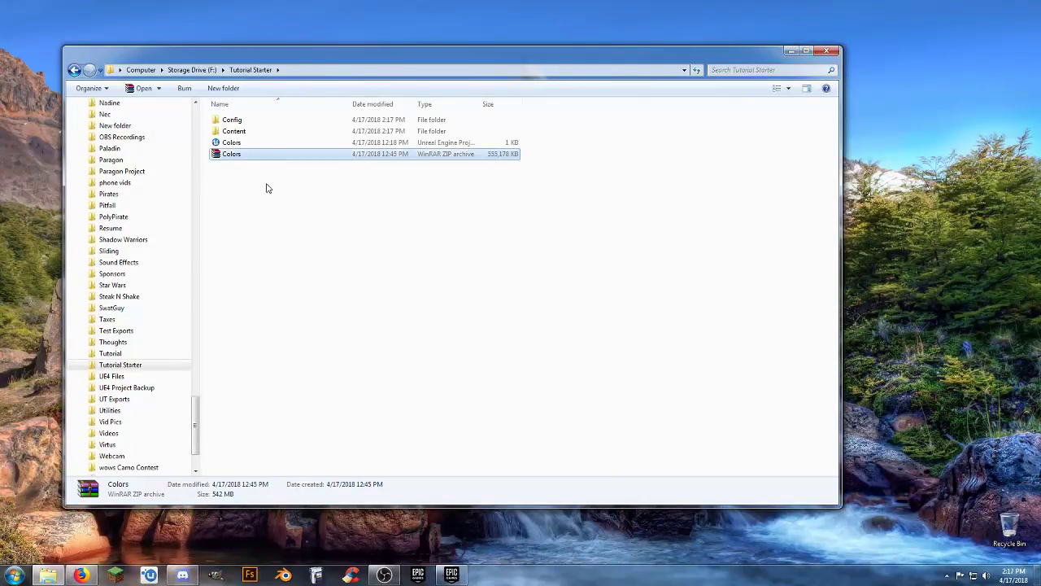
left_click(268, 188)
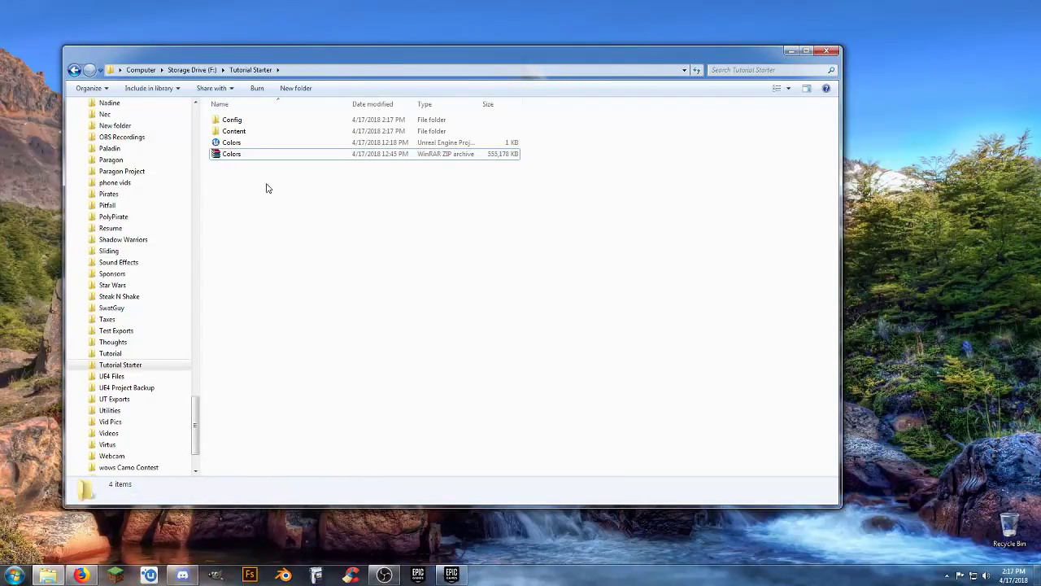
left_click(241, 146)
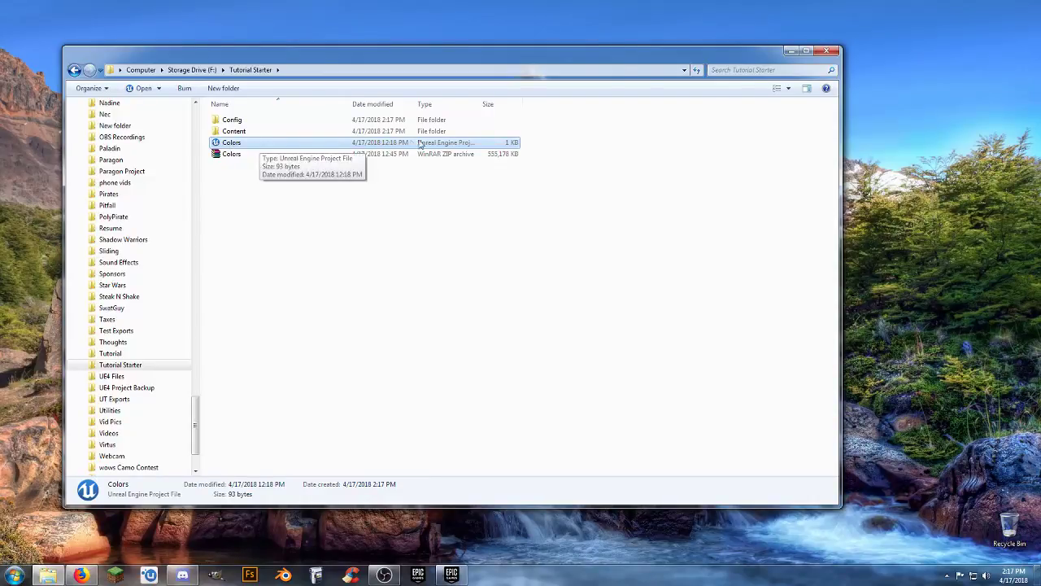
- Launch Colors.uproject, look around the MeshMap level, then exit the Unreal editor
double_click(241, 146)
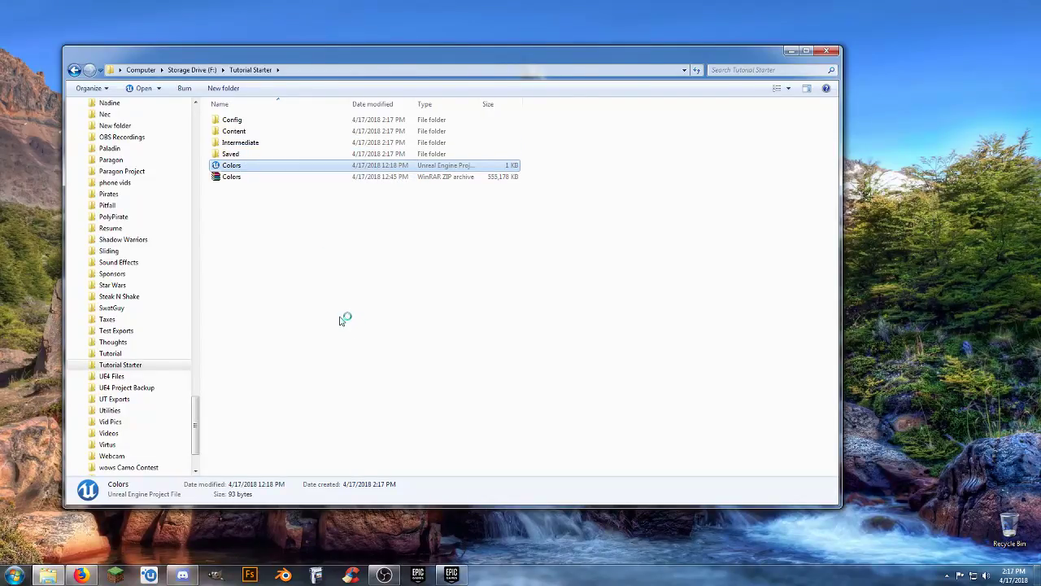
left_click(791, 51)
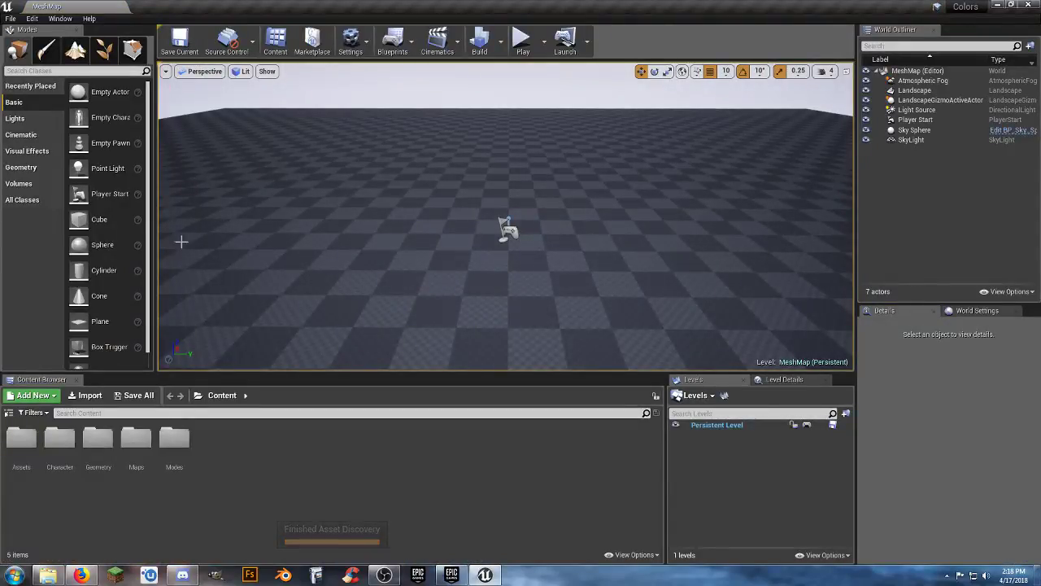
right_click_drag(389, 230, 353, 228)
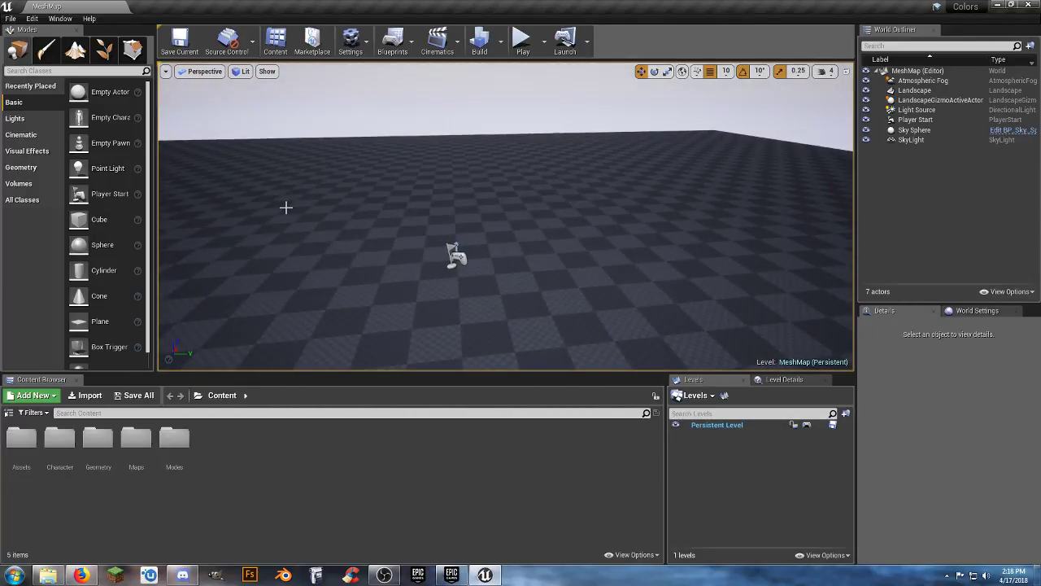
left_click(11, 18)
left_click(31, 325)
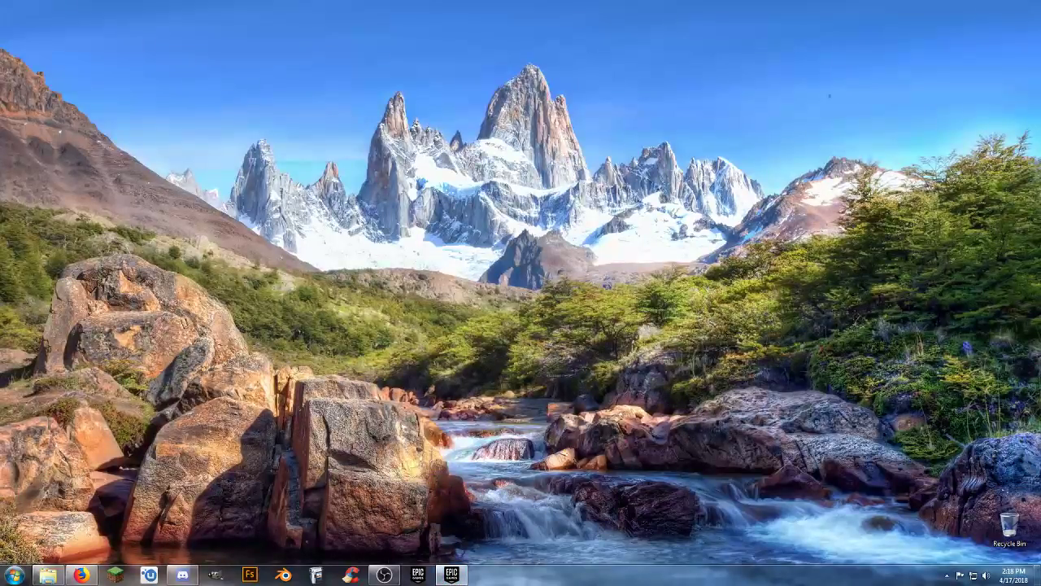
- Start cloning the Colors project with Documents\Unreal Projects as the destination folder
left_click(451, 575)
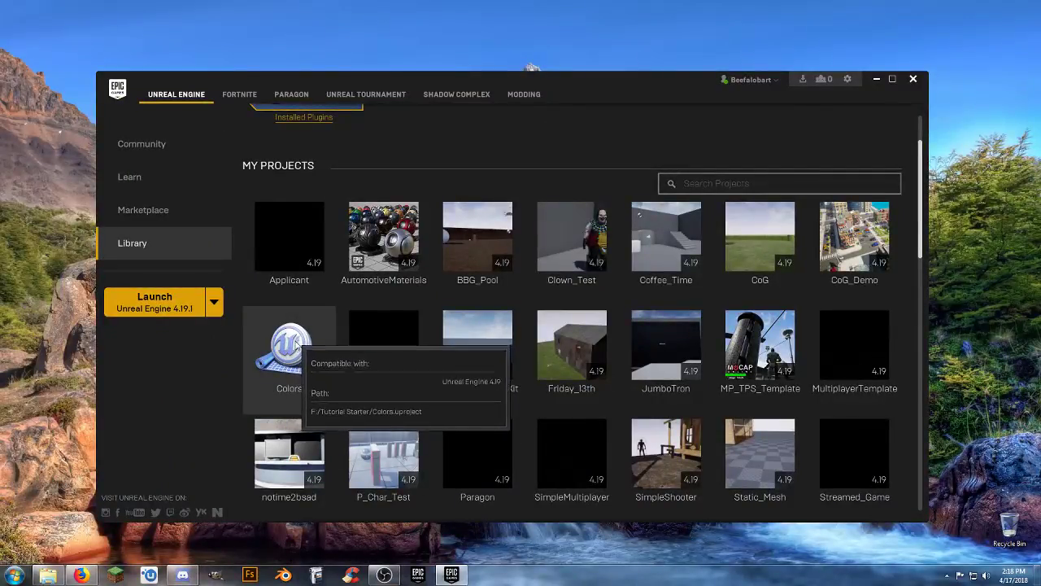
right_click(297, 344)
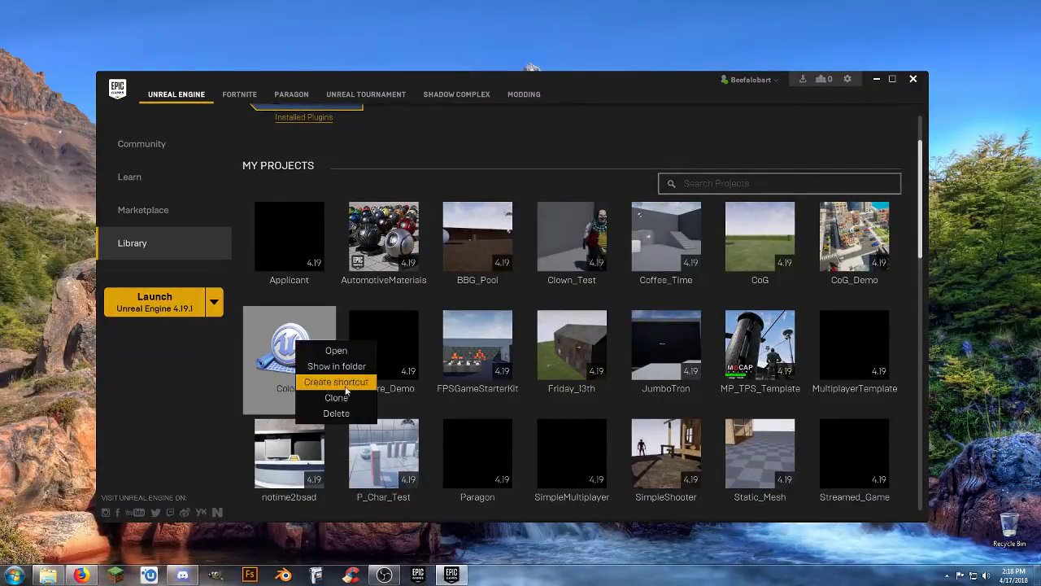
left_click(336, 397)
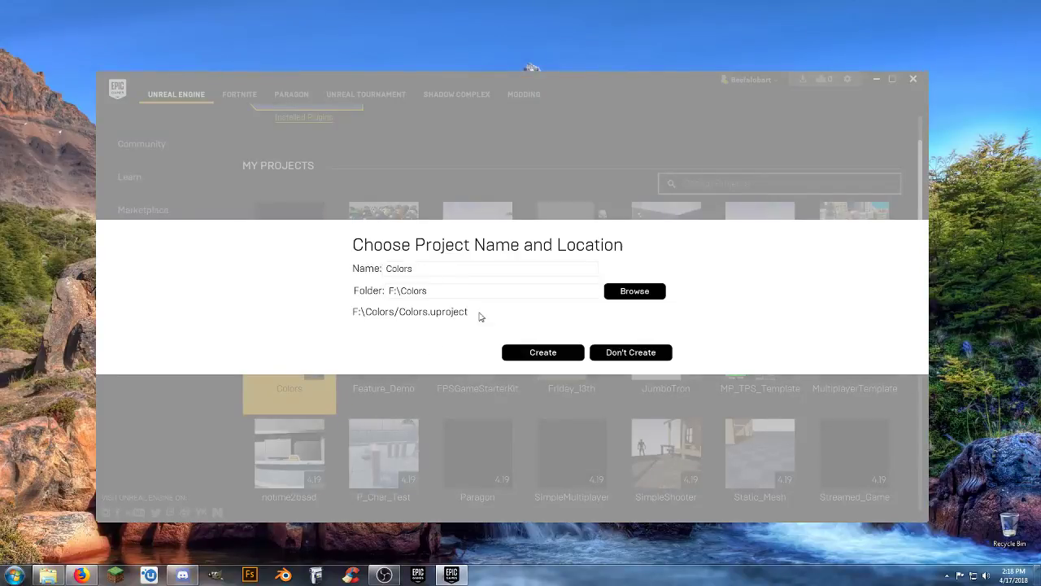
left_click(620, 293)
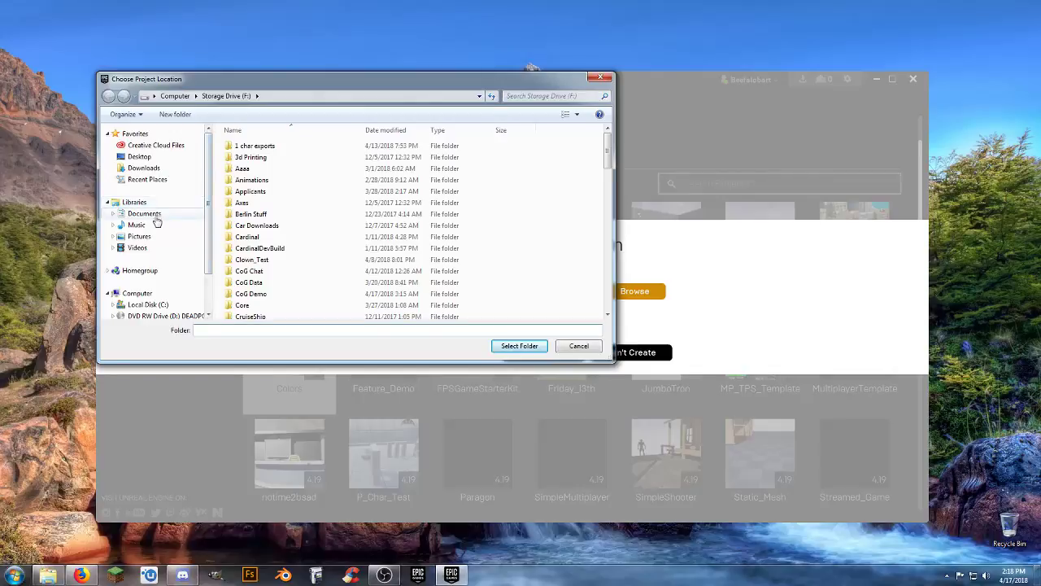
left_click(112, 214)
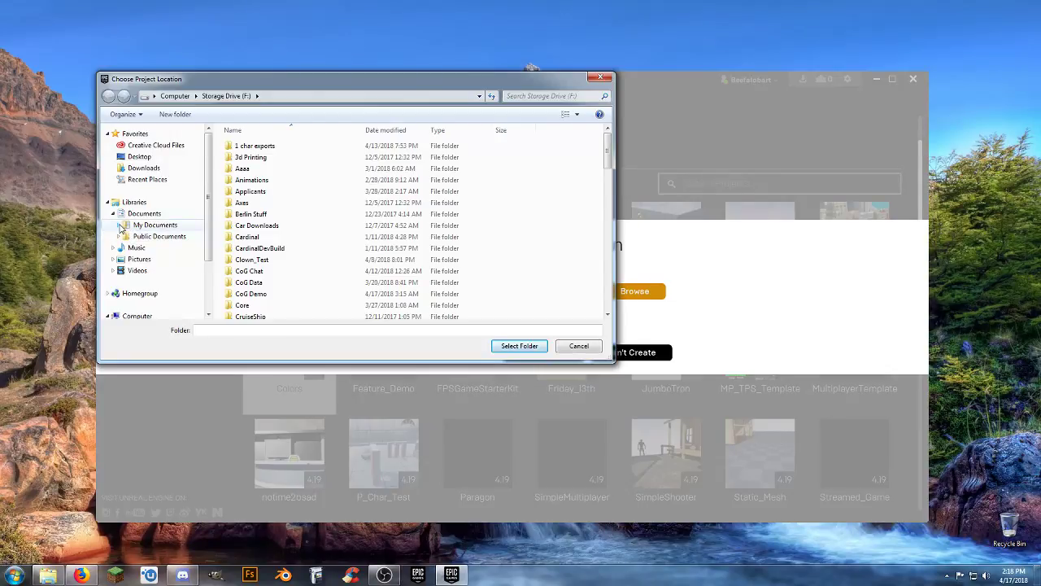
left_click(118, 225)
left_click(155, 278)
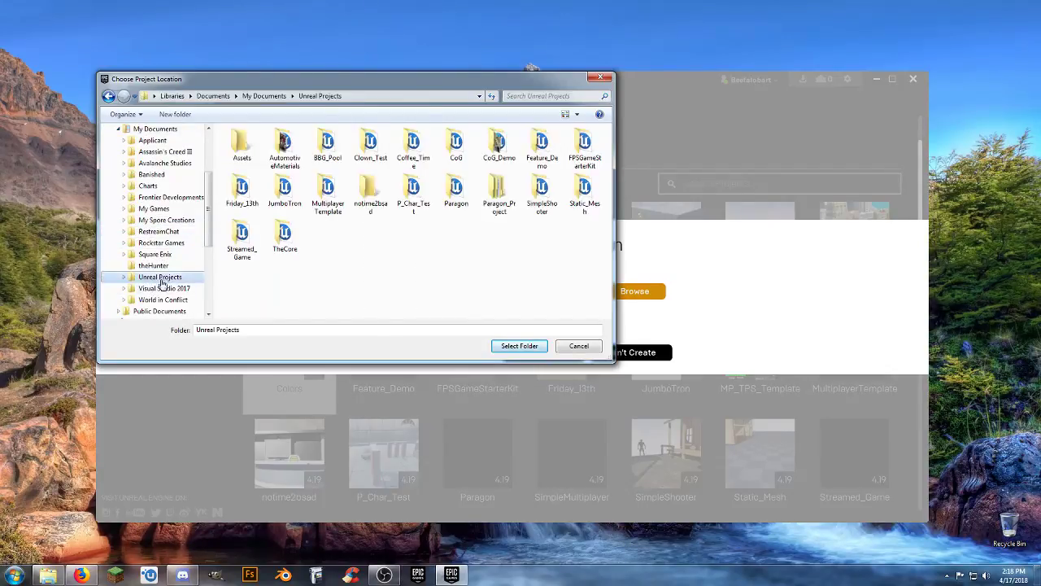
left_click(519, 345)
- Name the clone Tutorial_Project, create it and accept the renaming warning
left_click_drag(413, 262, 368, 261)
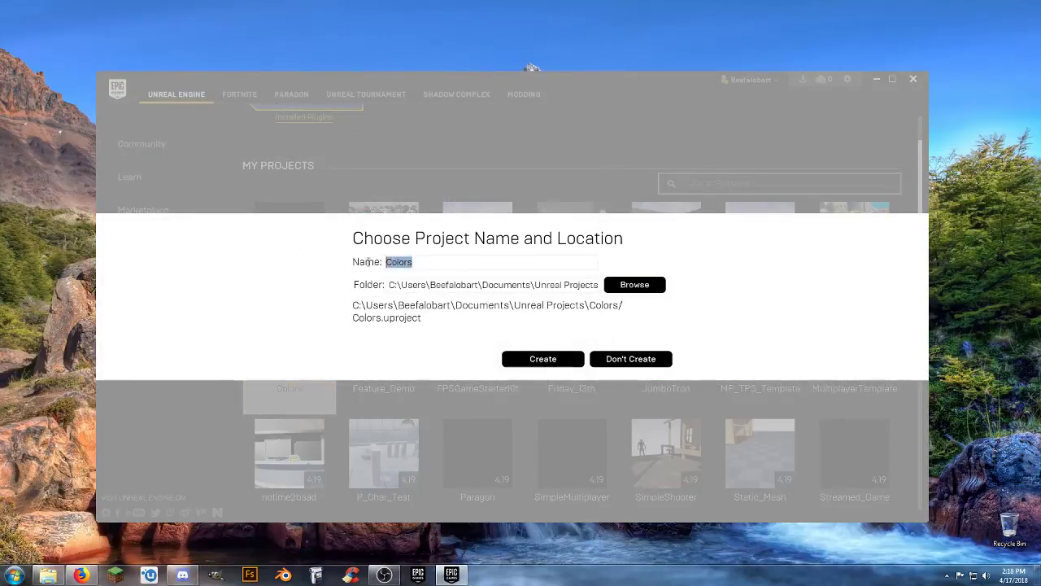
type("Tu")
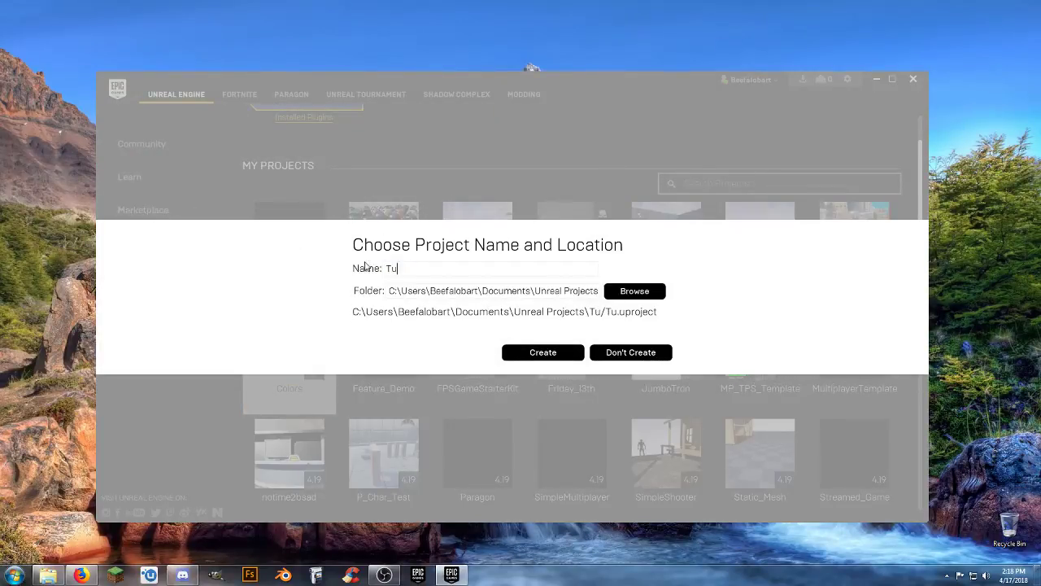
type("torial_Project")
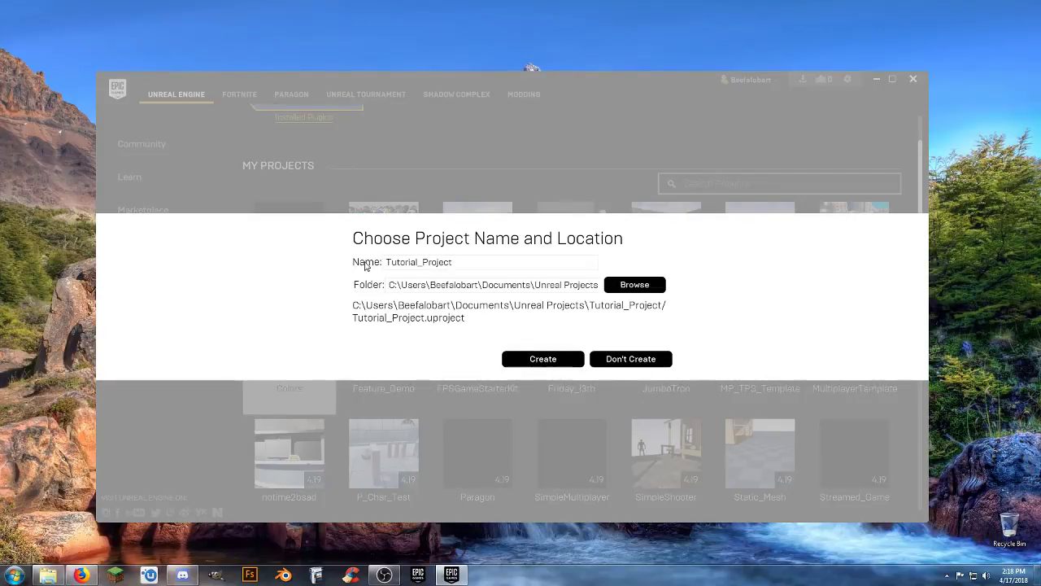
left_click(540, 359)
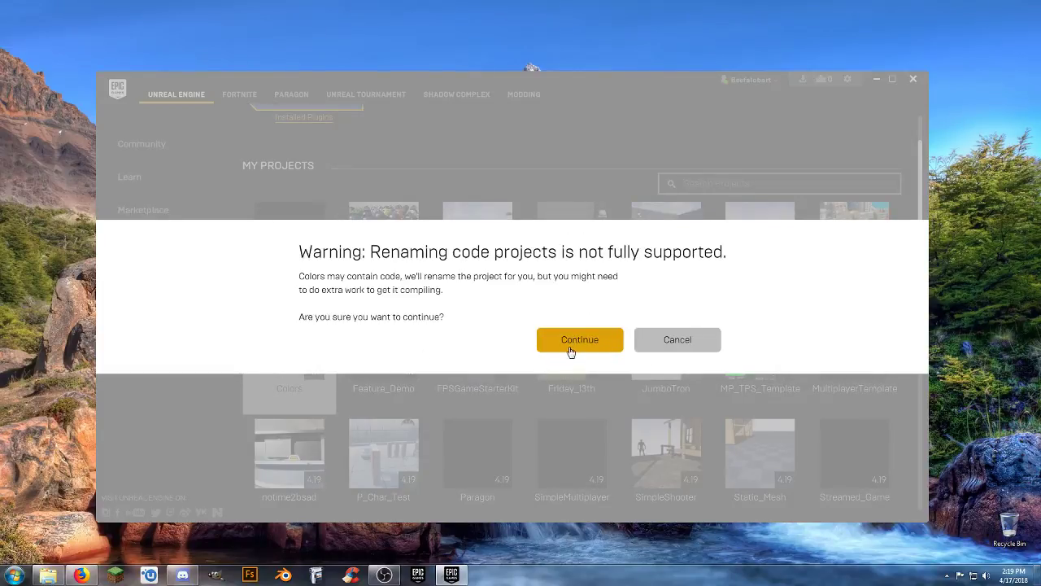
left_click(572, 342)
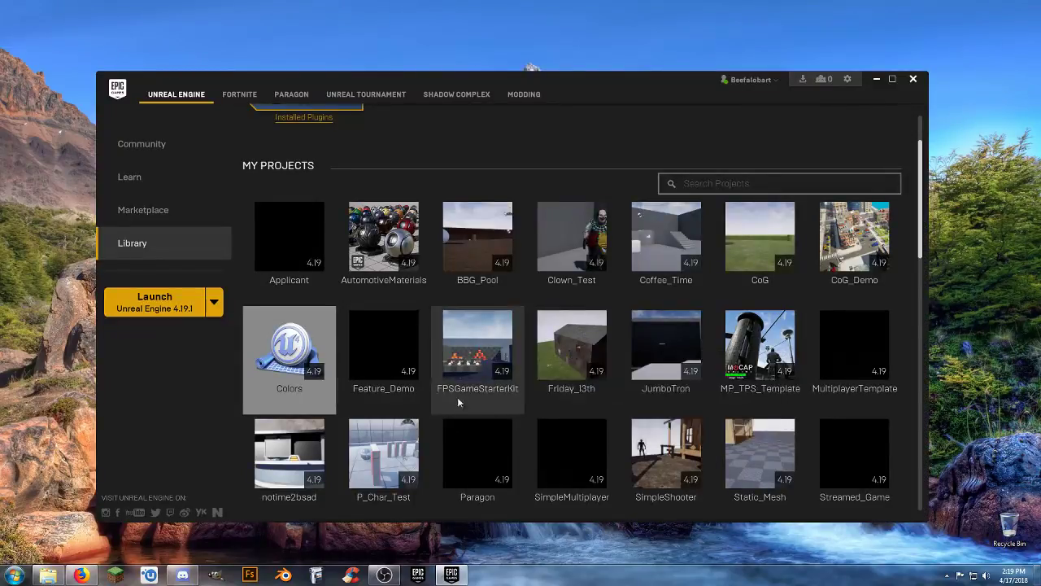
- Find the Tutorial_Project tile in My Projects and launch it in the editor
left_click_drag(923, 229, 927, 294)
scroll(926, 294, "up", 3)
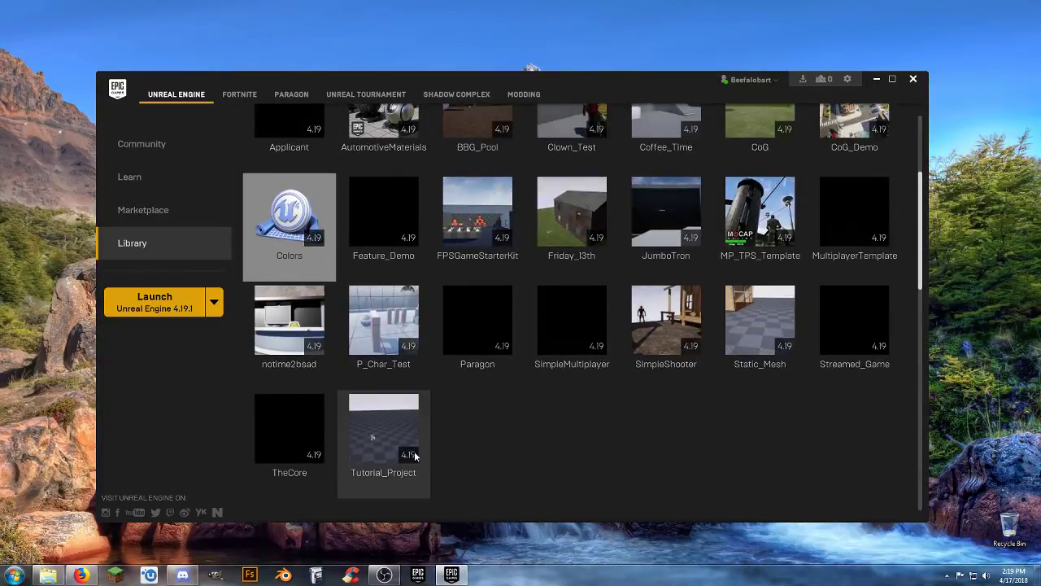
double_click(384, 418)
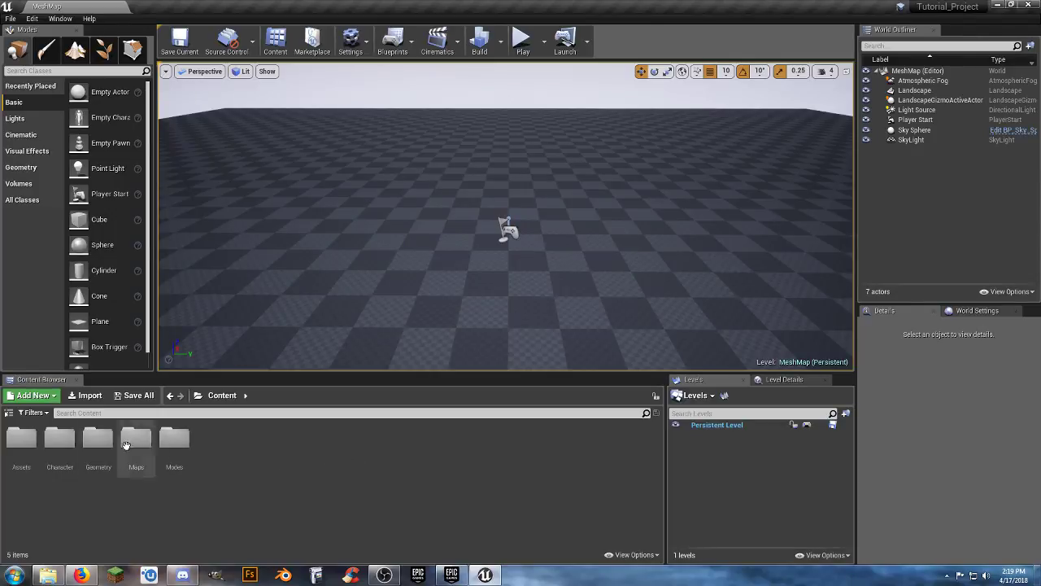
- Browse the Assets subfolders: Audio, Music, Sounds, Materials, Meshes, Particles and Textures
left_click(8, 414)
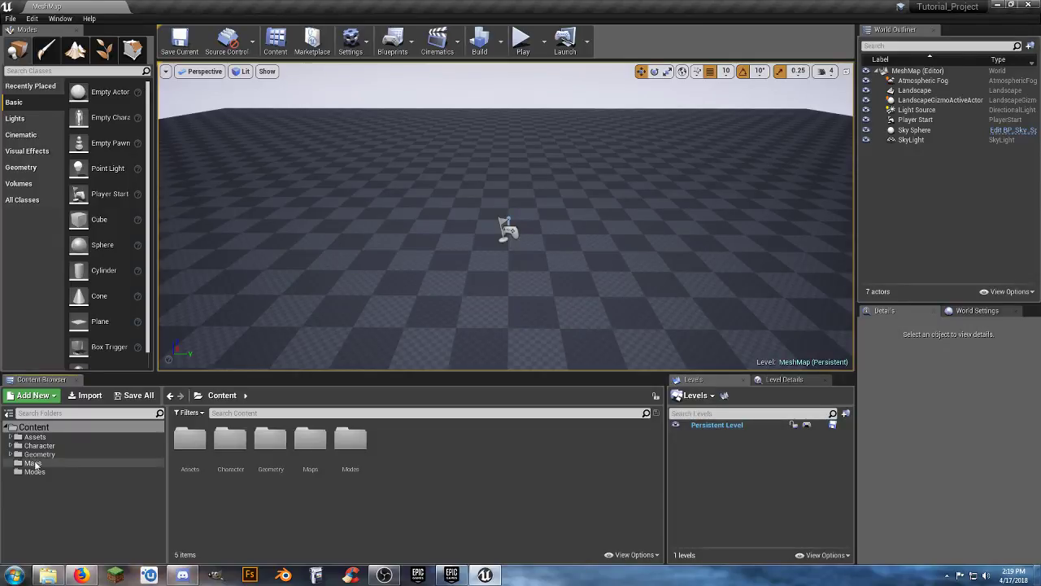
left_click(27, 437)
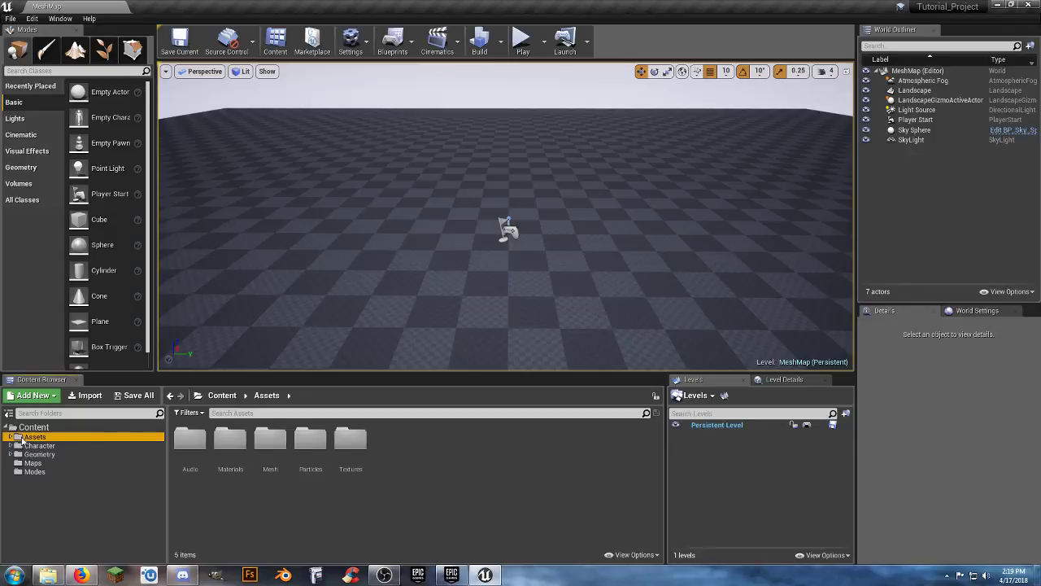
left_click(10, 438)
left_click(16, 447)
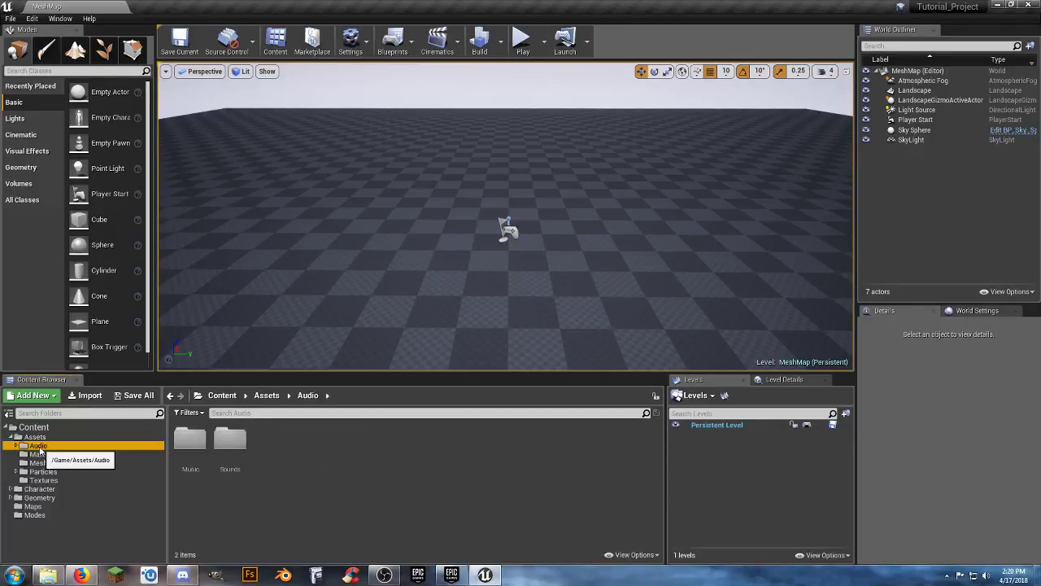
left_click(17, 447)
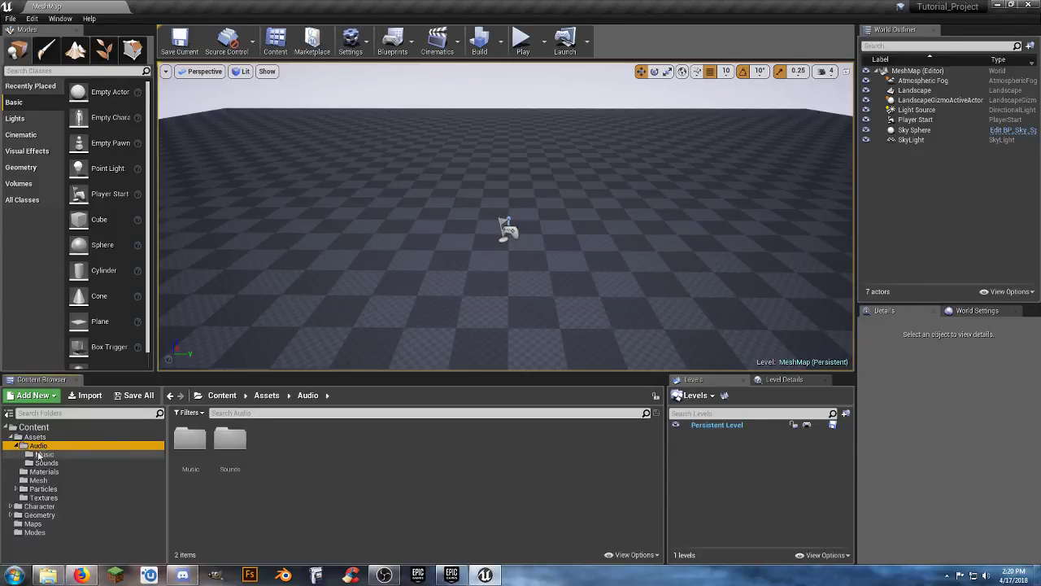
left_click(44, 454)
left_click(46, 463)
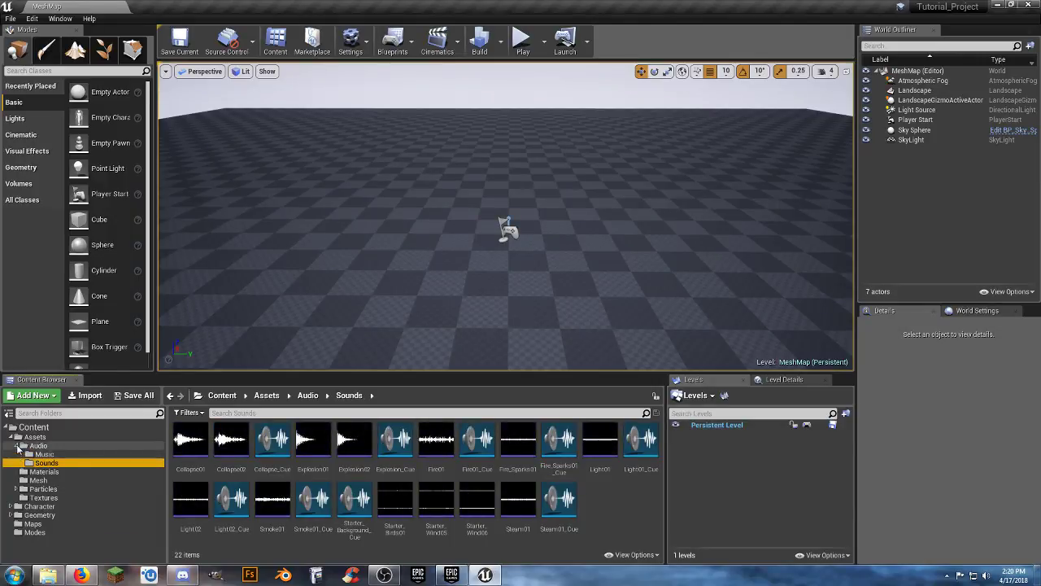
left_click(18, 446)
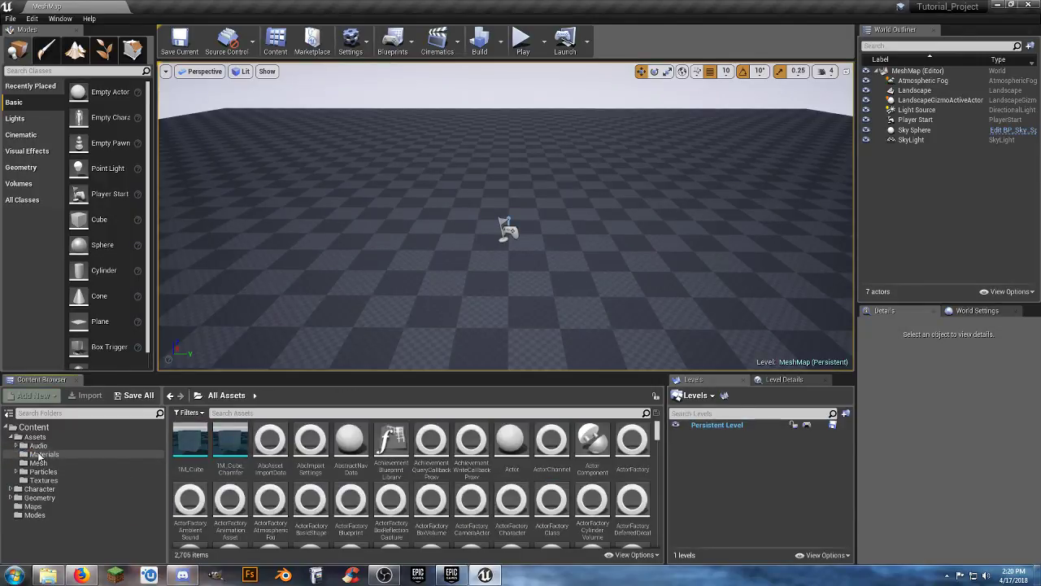
left_click(40, 454)
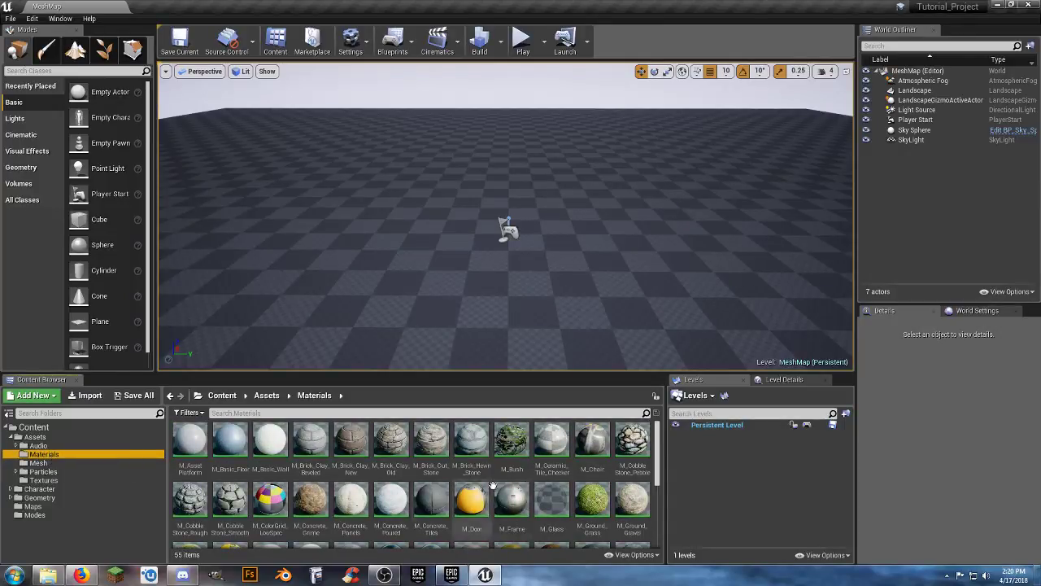
scroll(553, 485, "down", 2)
scroll(554, 485, "down", 2)
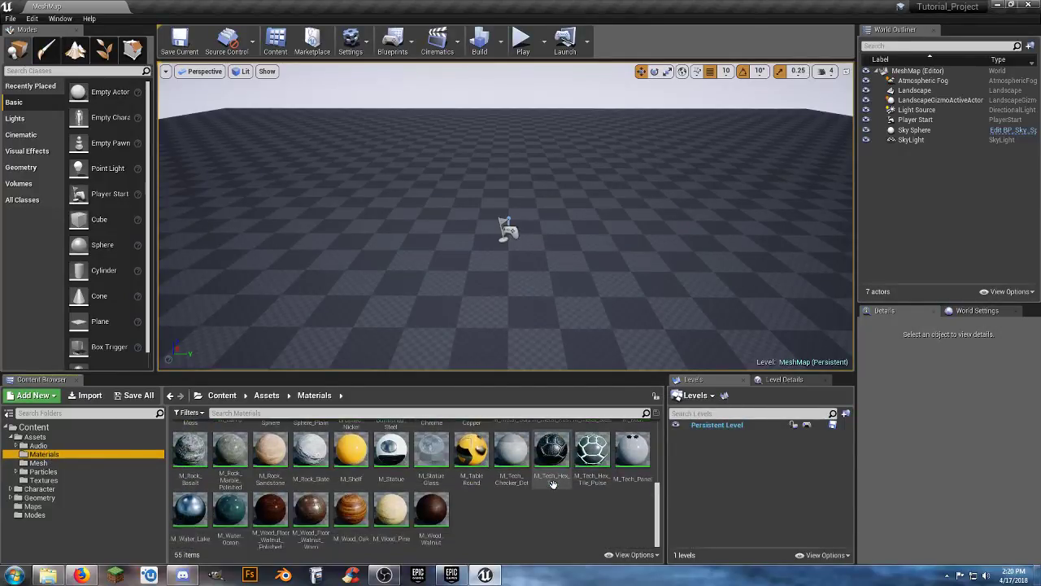
scroll(553, 485, "up", 2)
scroll(553, 485, "up", 1)
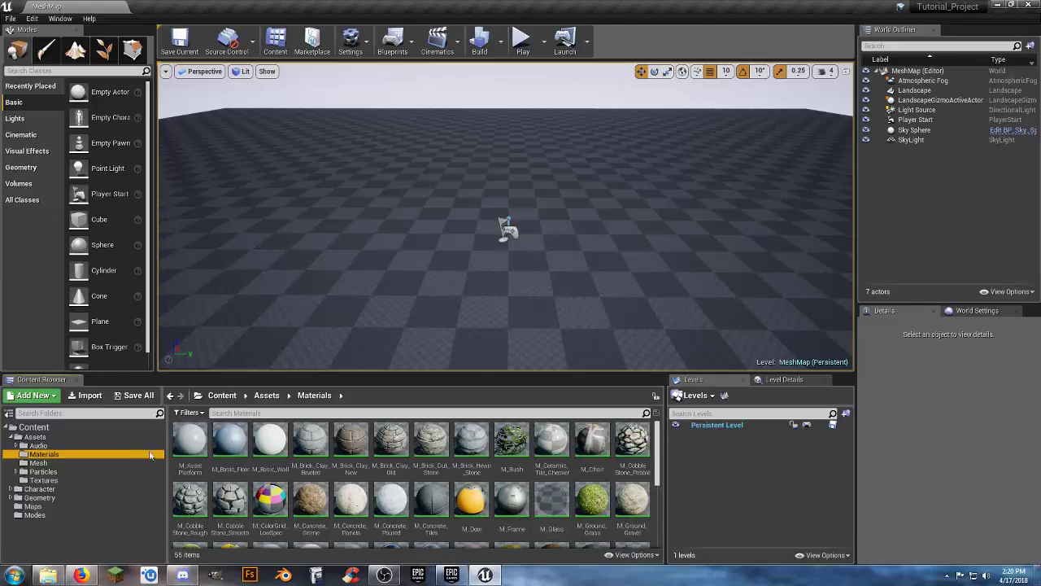
left_click(85, 464)
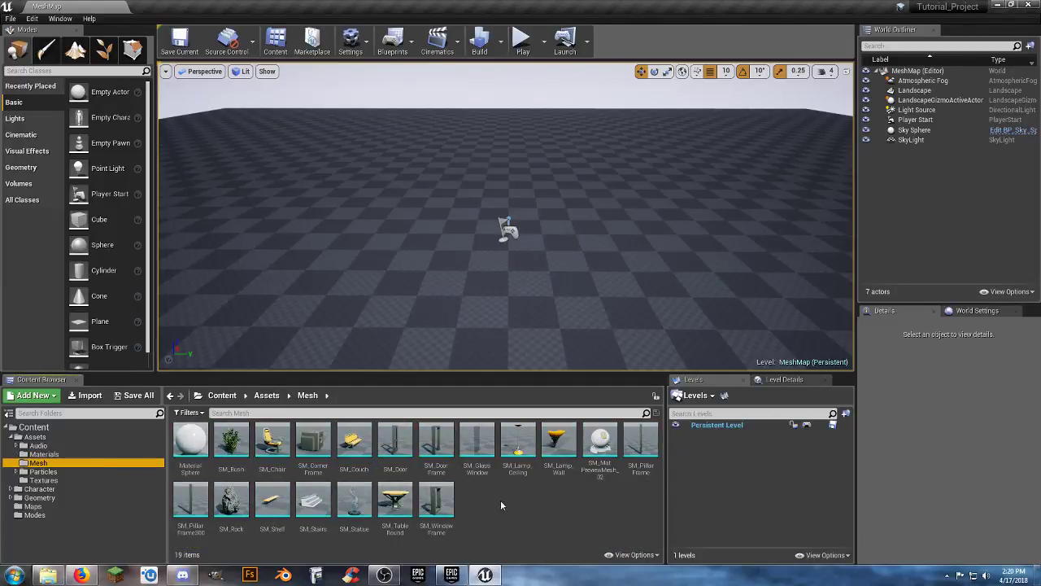
left_click(42, 472)
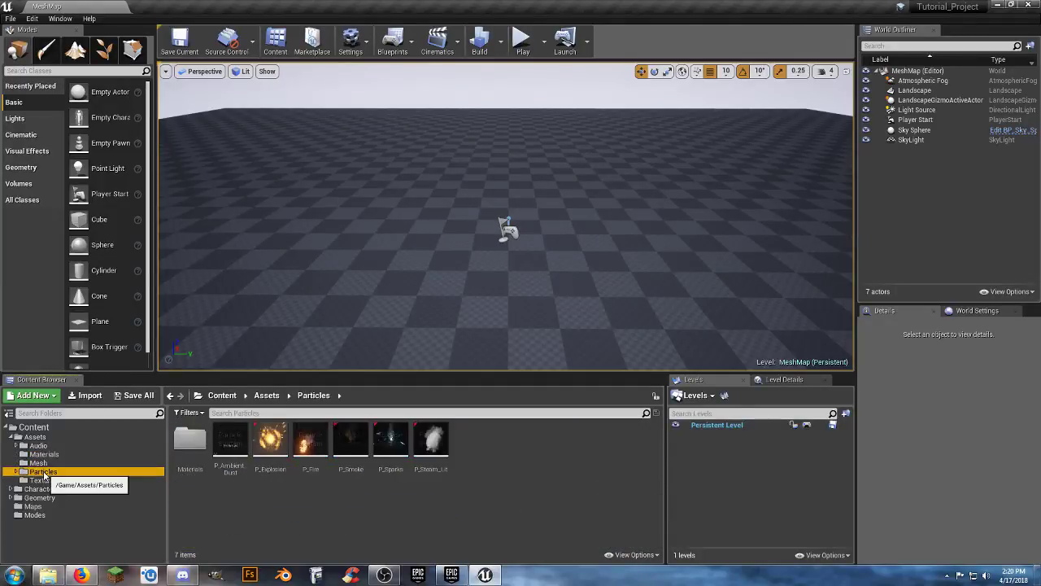
left_click(50, 481)
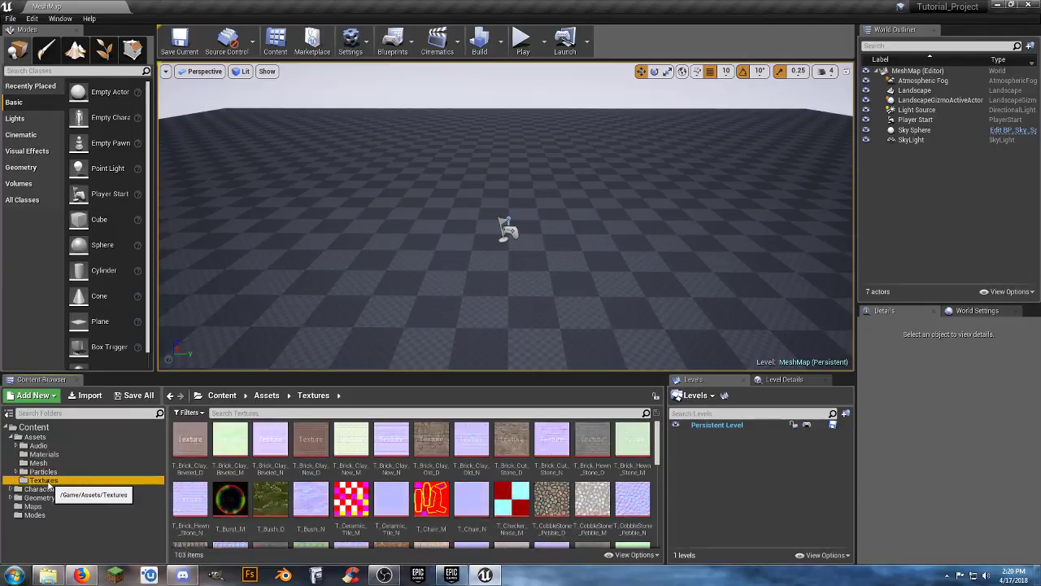
left_click(17, 437)
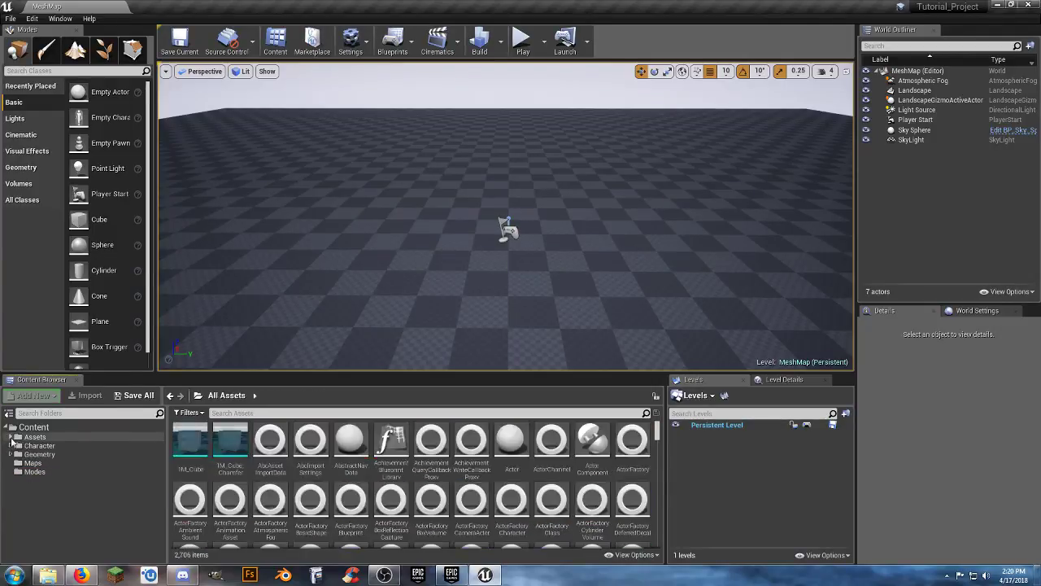
- Browse the Character subfolders: animations, blueprints, materials, meshes and textures
left_click(33, 446)
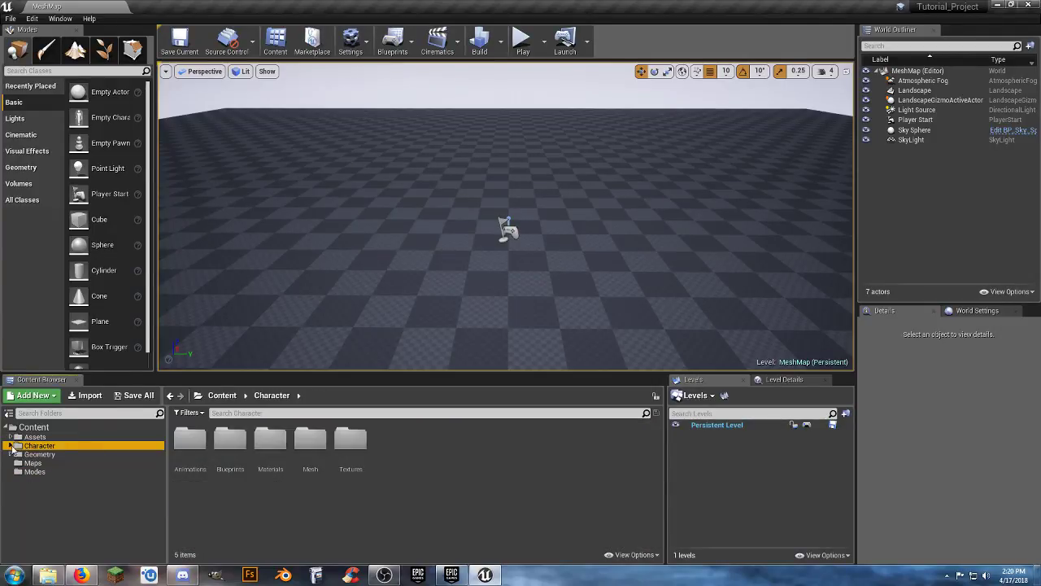
left_click(12, 446)
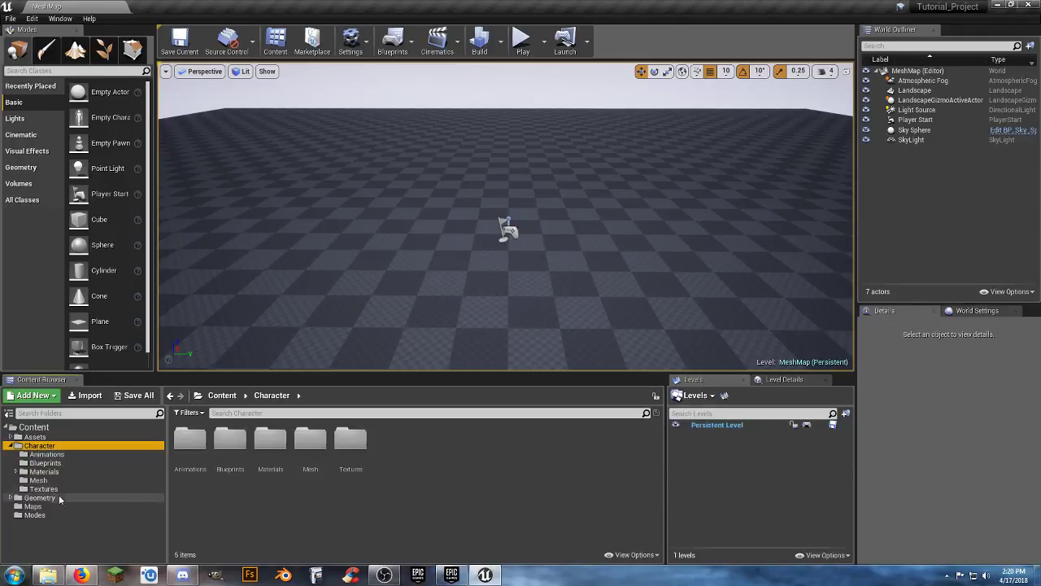
left_click(73, 453)
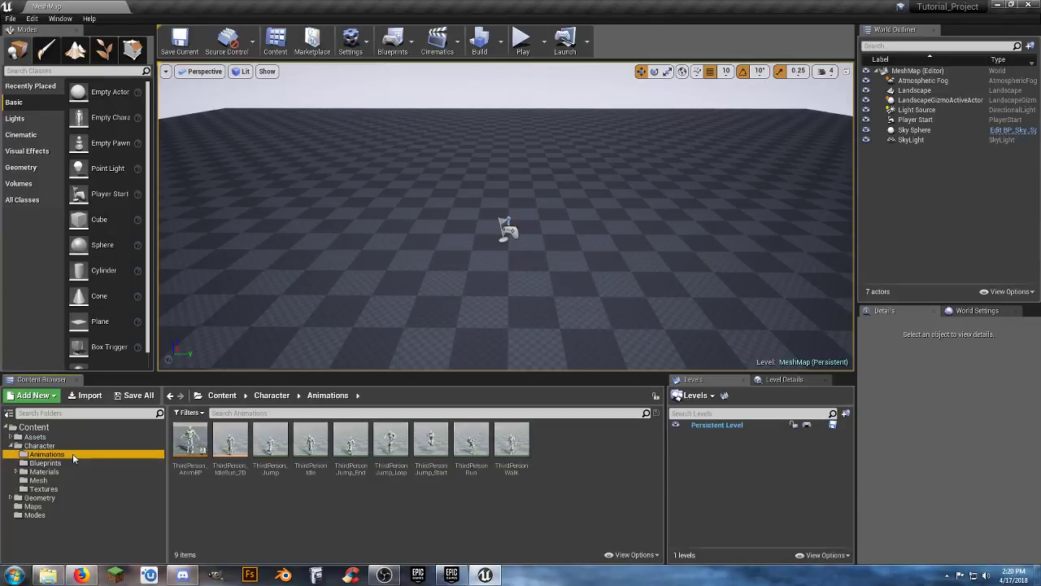
left_click(58, 463)
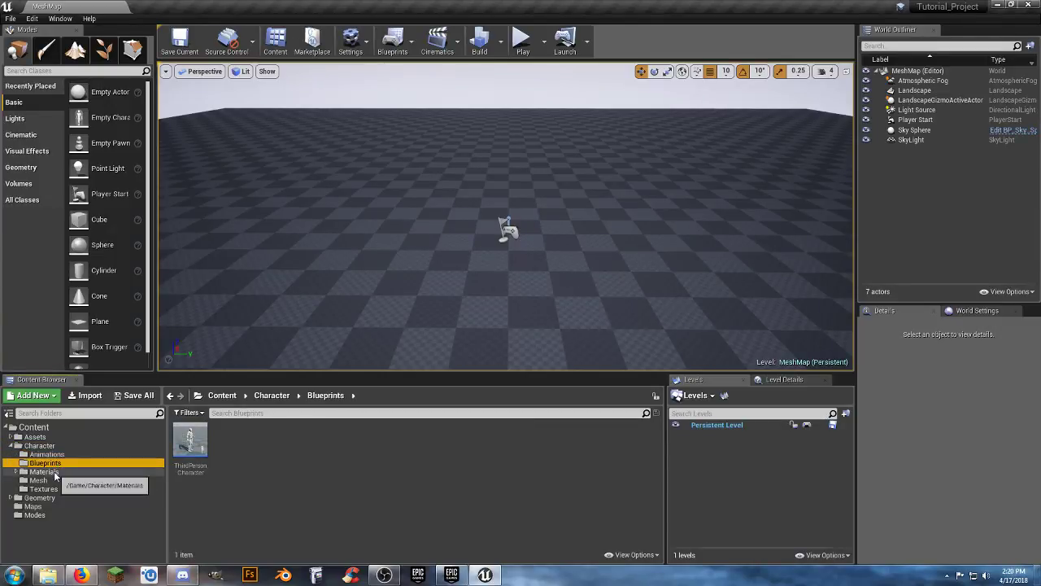
left_click(55, 472)
left_click(52, 481)
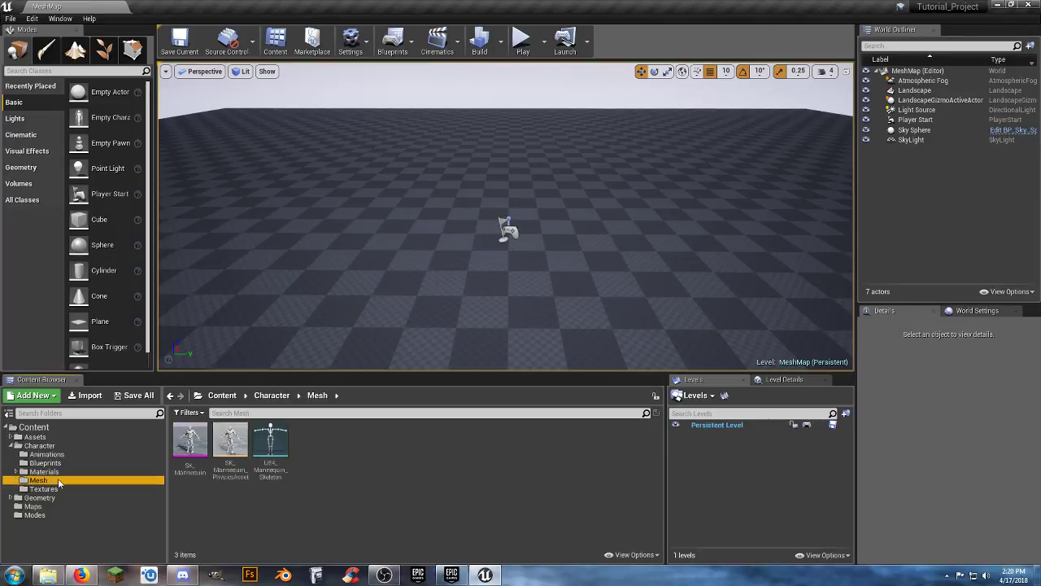
left_click(84, 490)
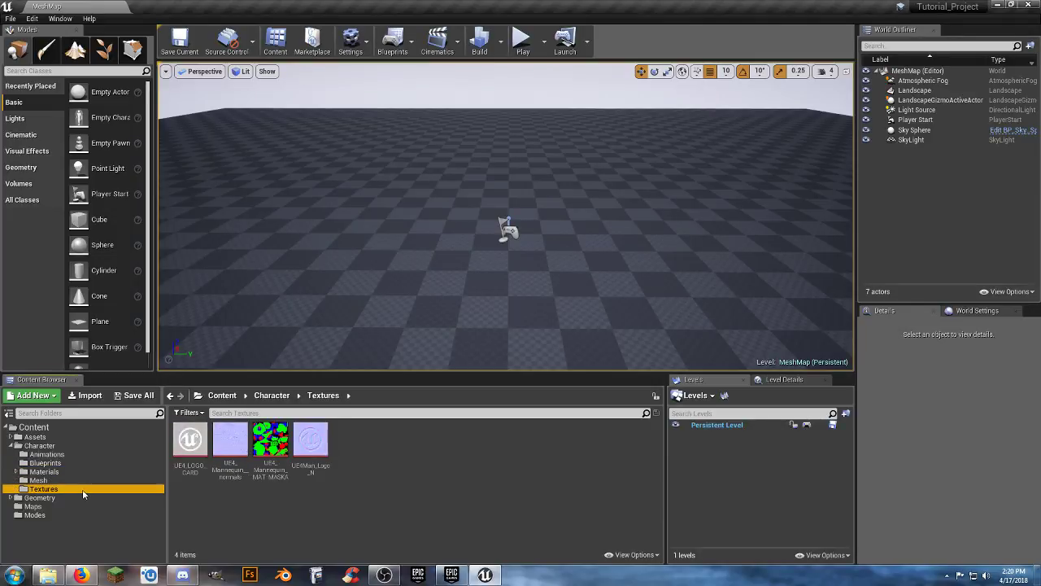
left_click(11, 446)
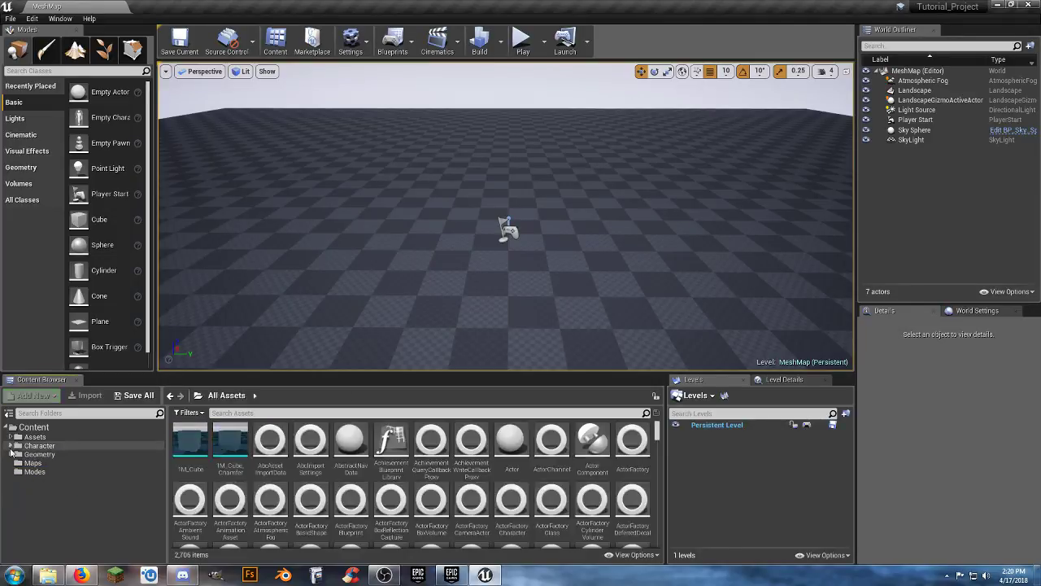
- Select the Modes folder and show MeshMap's World Settings, where GameMode Override is None
left_click(35, 464)
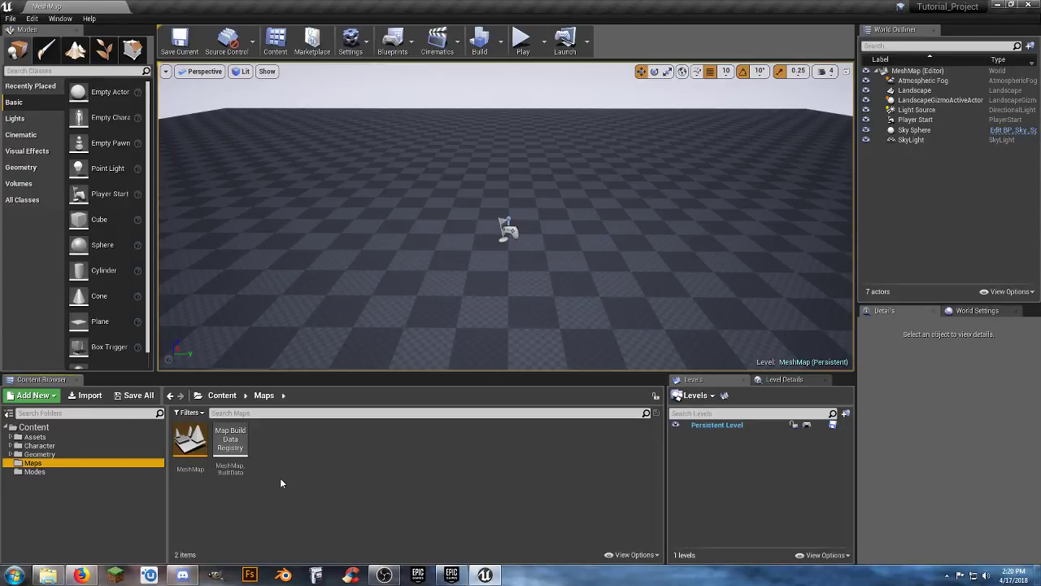
left_click(50, 473)
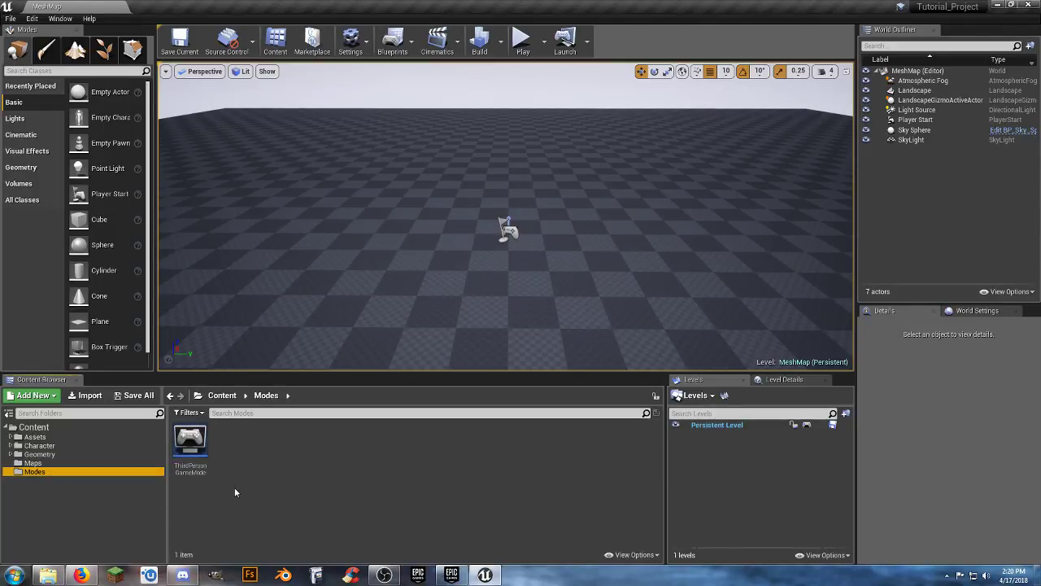
left_click(285, 445)
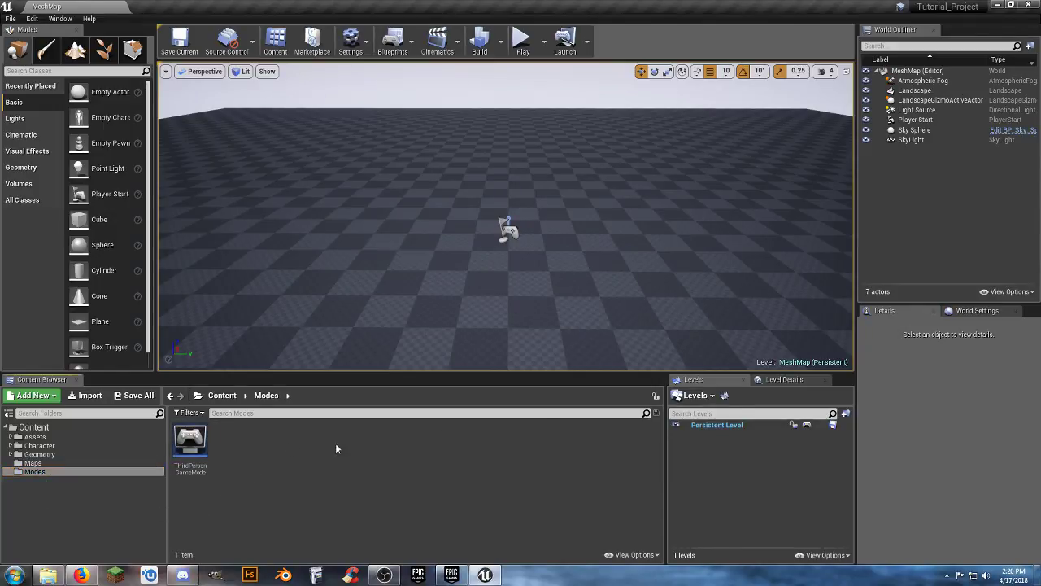
left_click(976, 311)
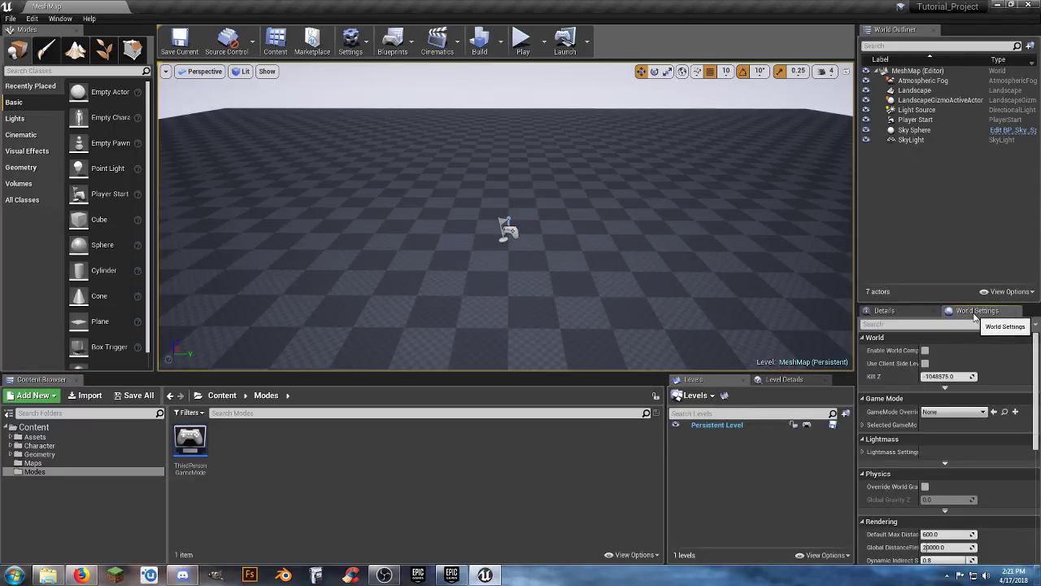
- Set MeshMap's GameMode Override to ThirdPersonGameMode and expand its Selected GameMode settings
left_click(47, 19)
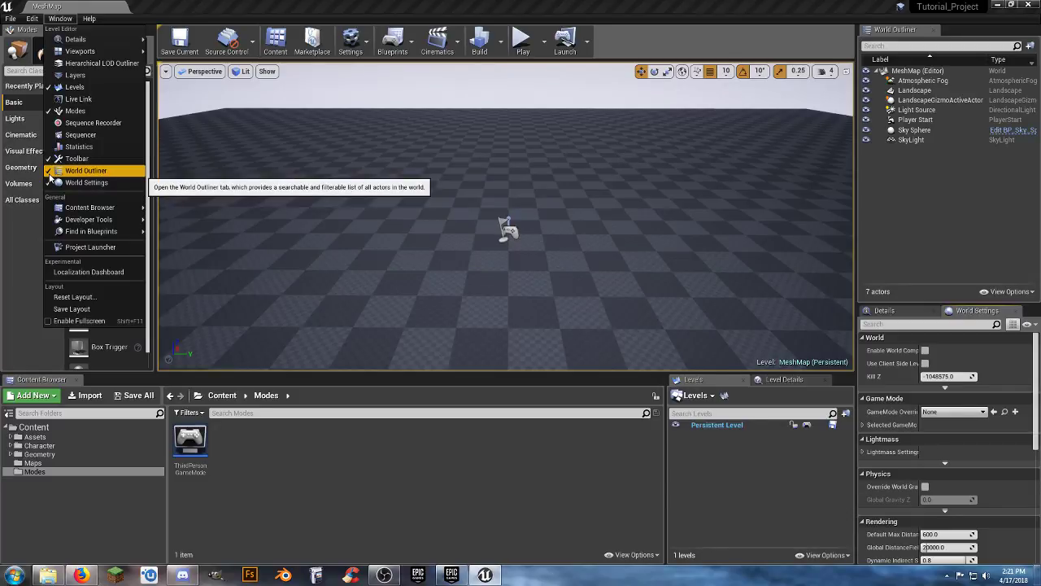
left_click(429, 441)
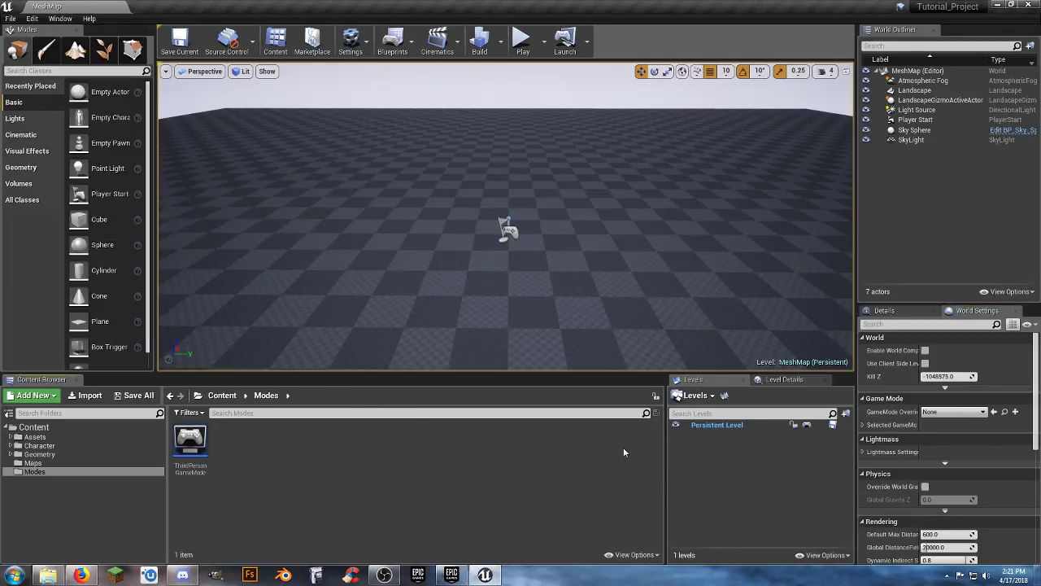
left_click(953, 413)
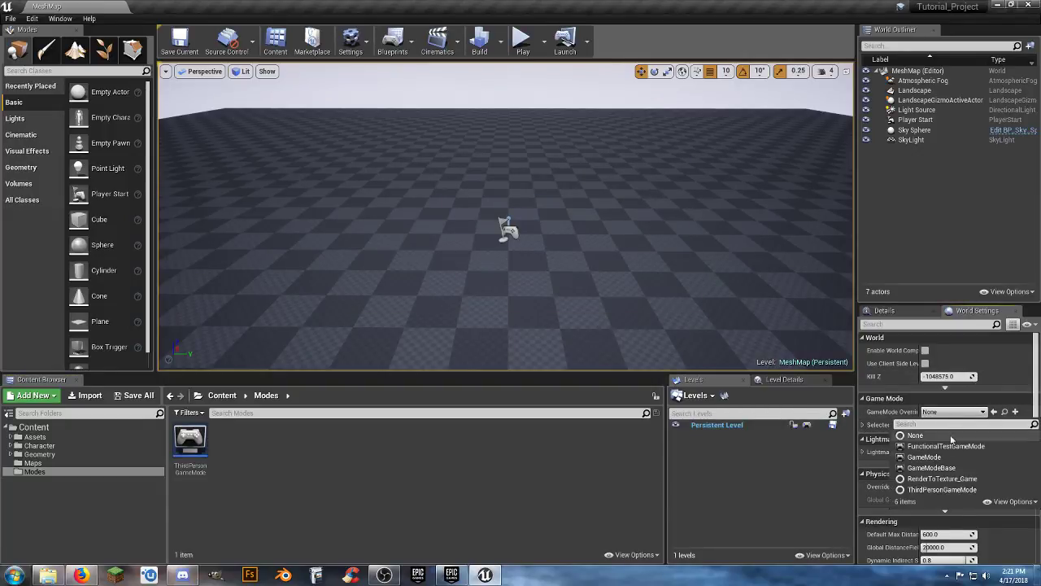
left_click(939, 490)
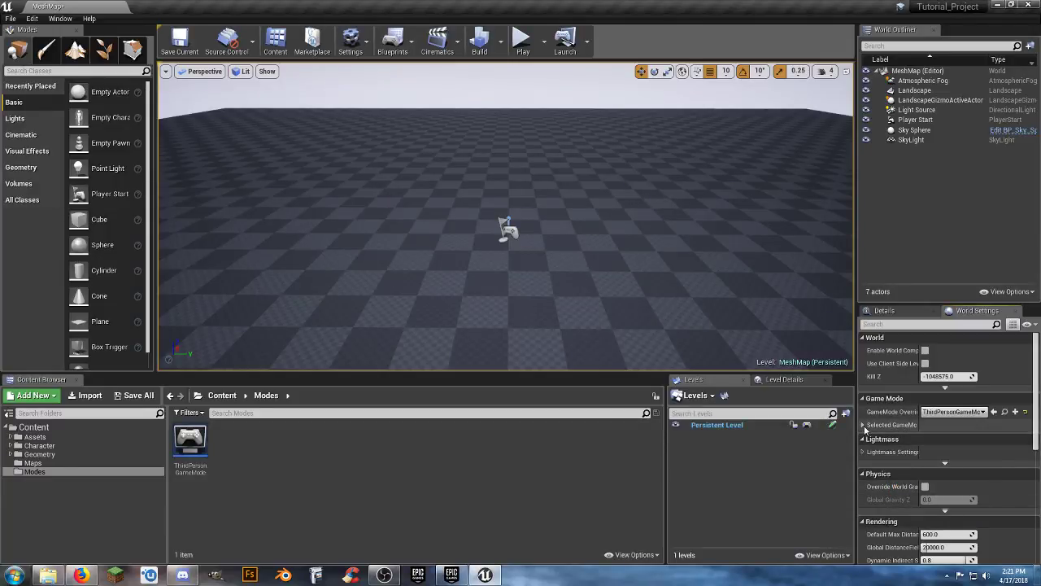
left_click(864, 424)
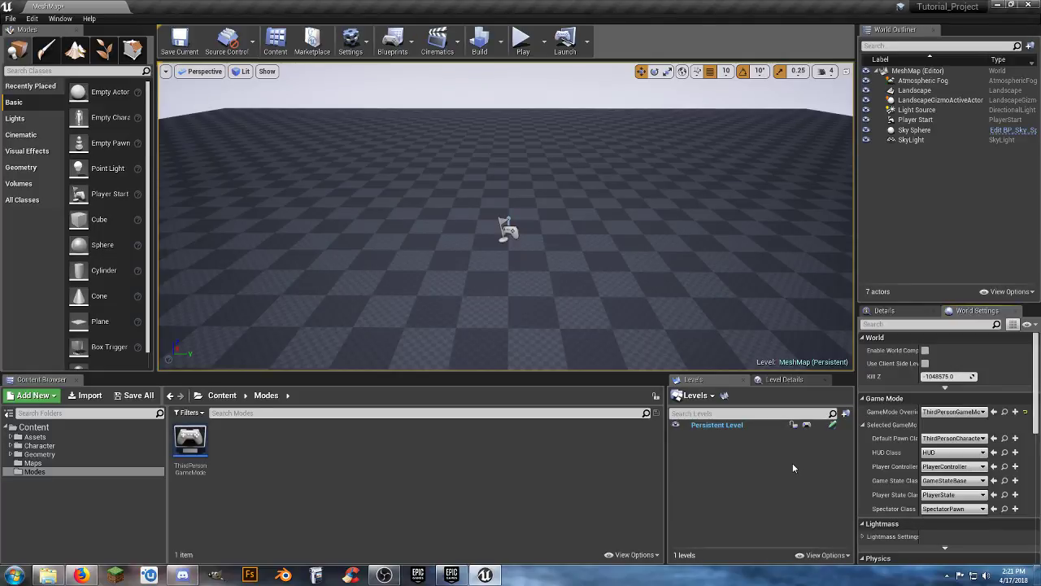
left_click(519, 42)
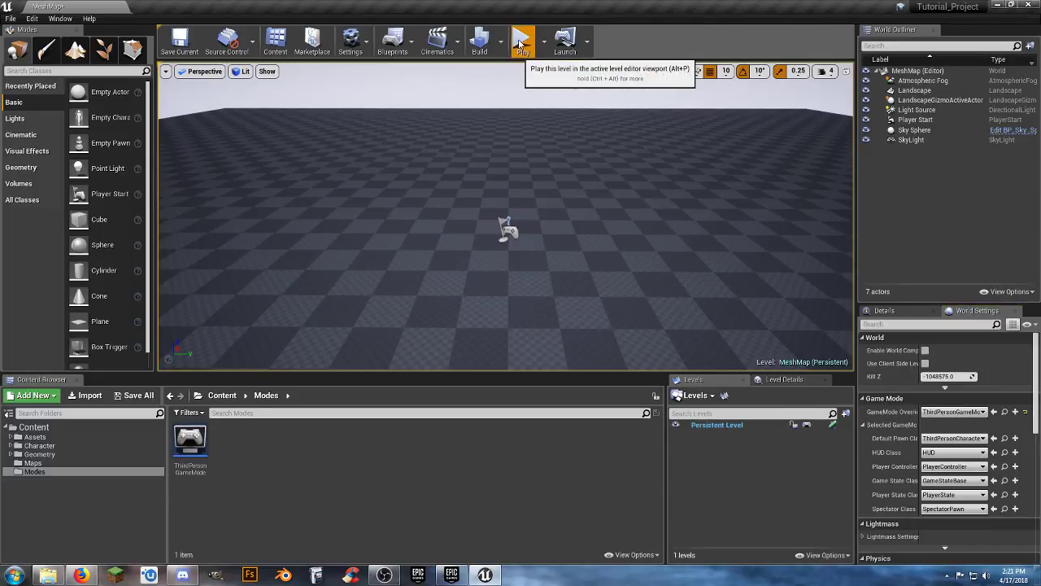
key("w")
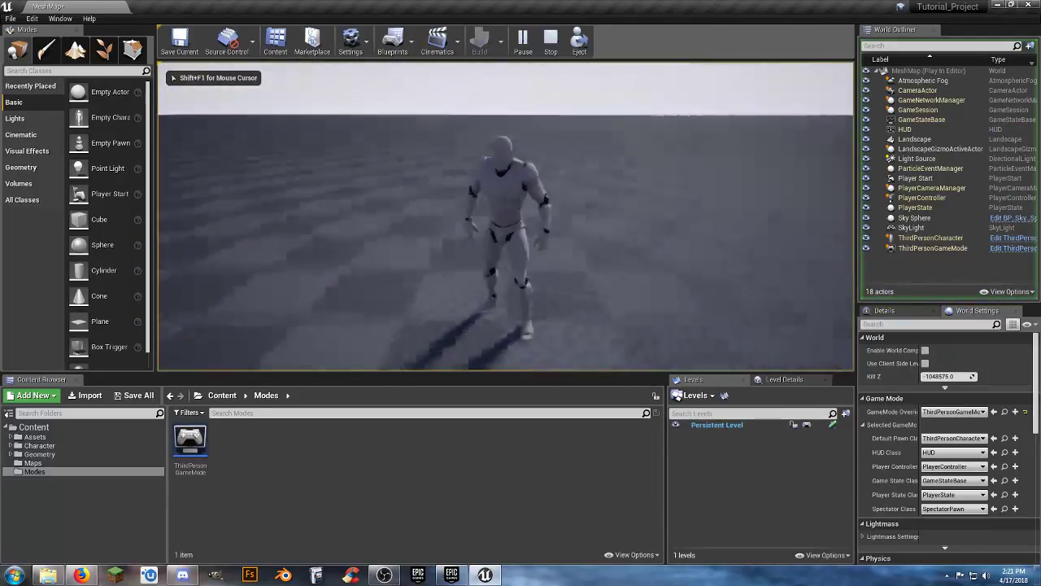
key("s")
key("a")
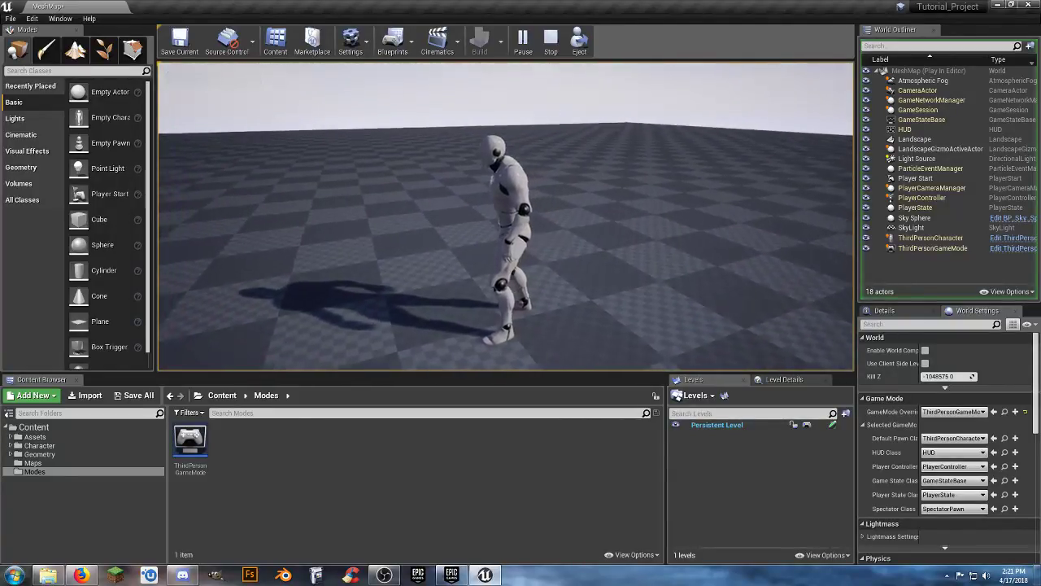
key("w")
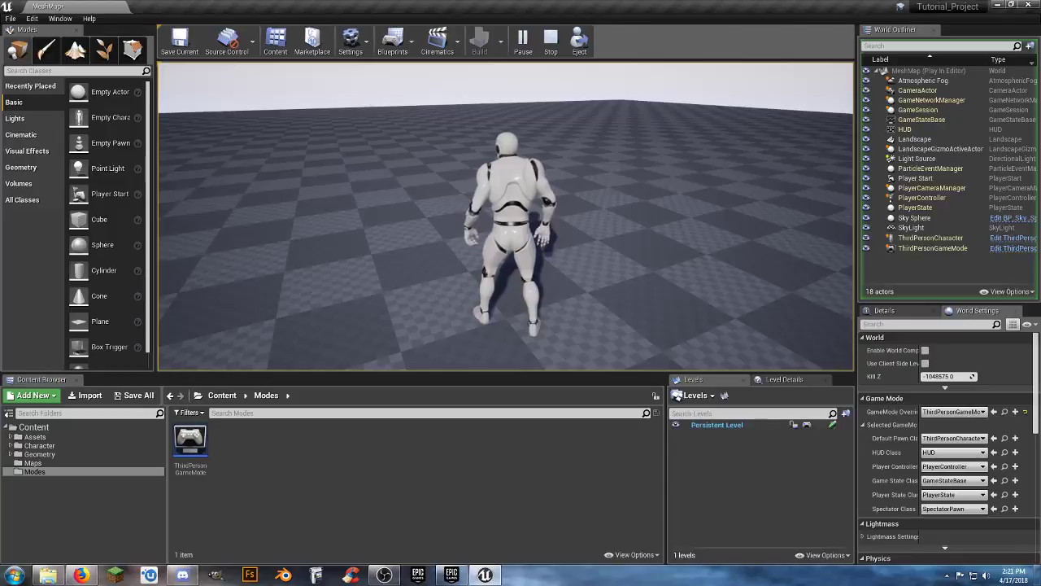
key("d")
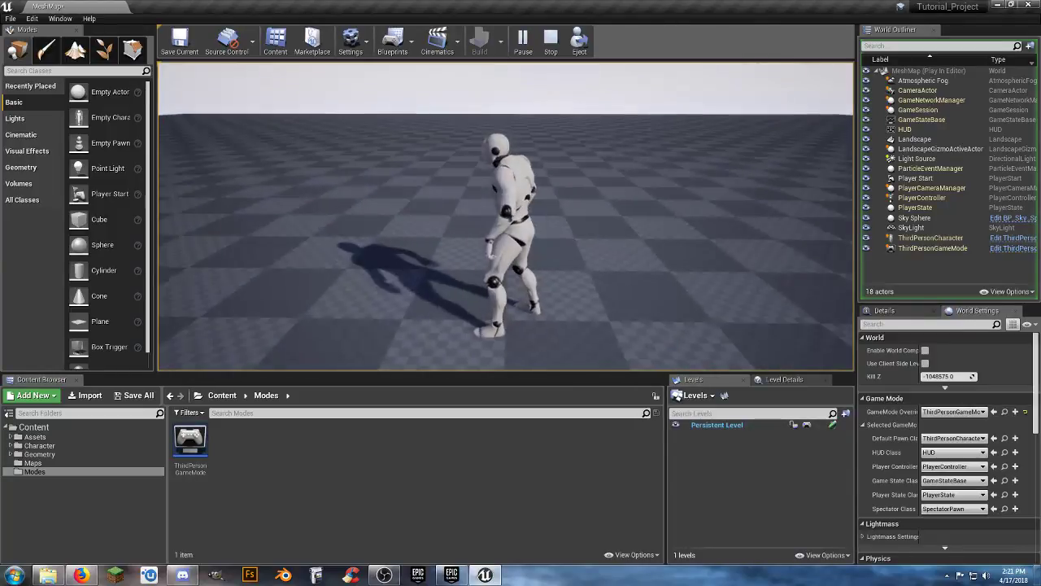
key("w")
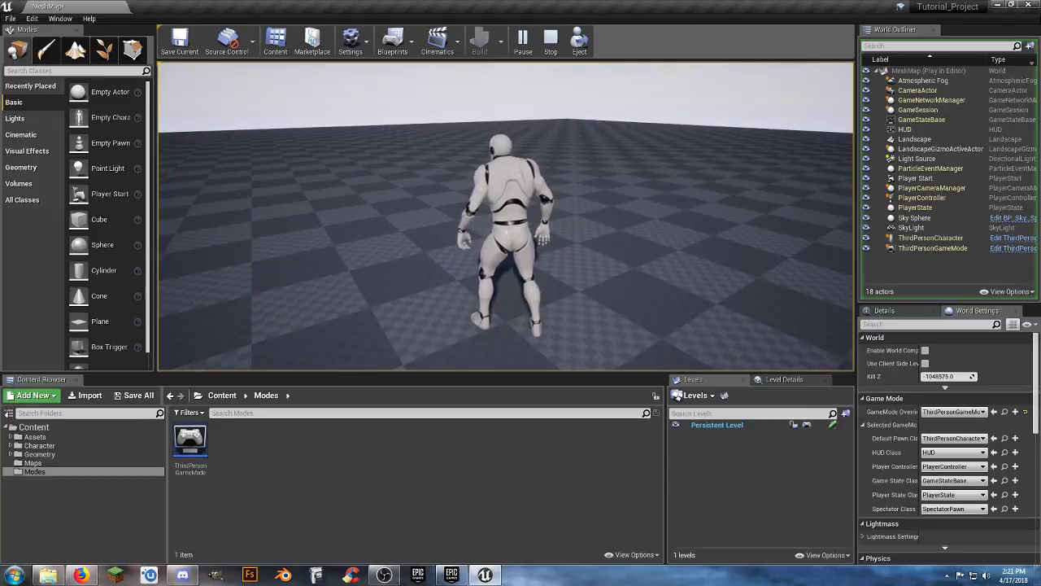
key("s")
key("d")
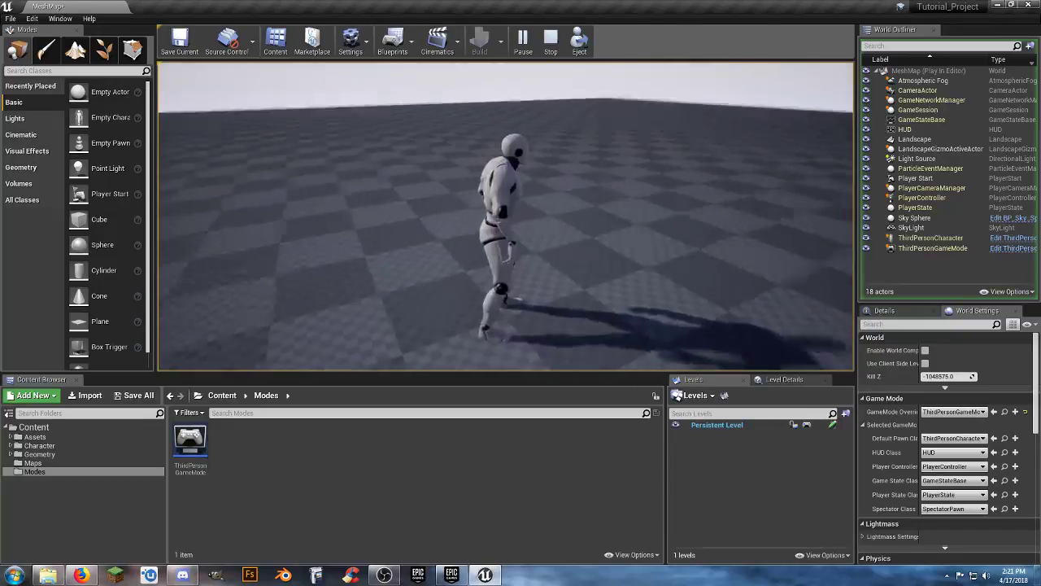
key("a")
key("Escape")
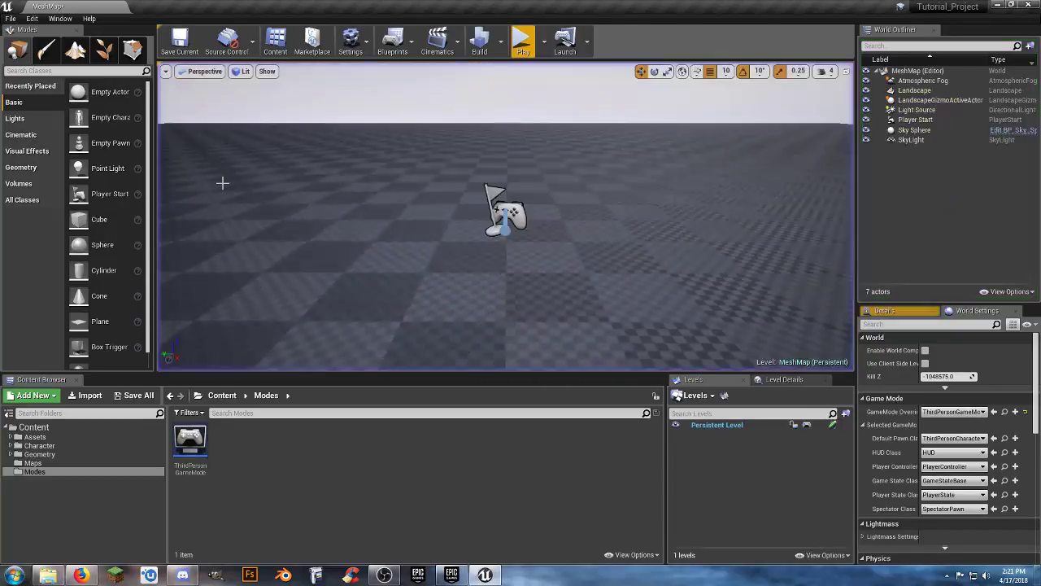
left_click(395, 45)
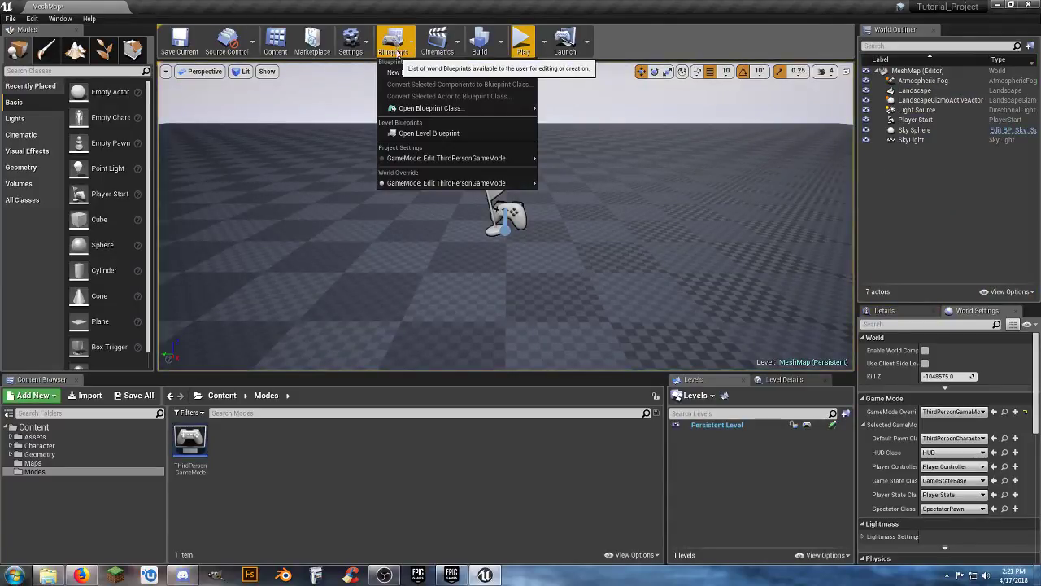
left_click(419, 133)
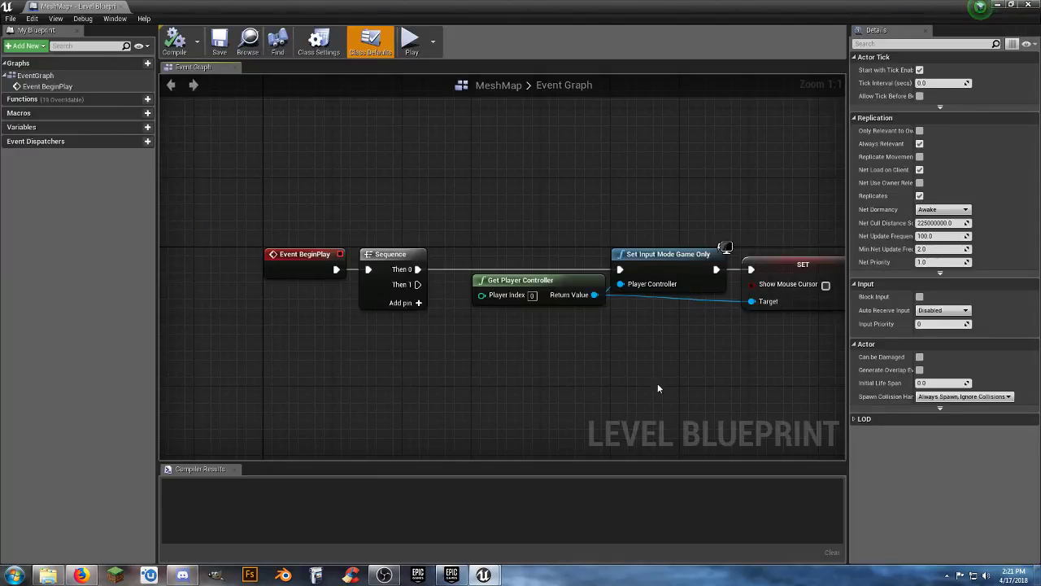
right_click_drag(659, 389, 554, 356)
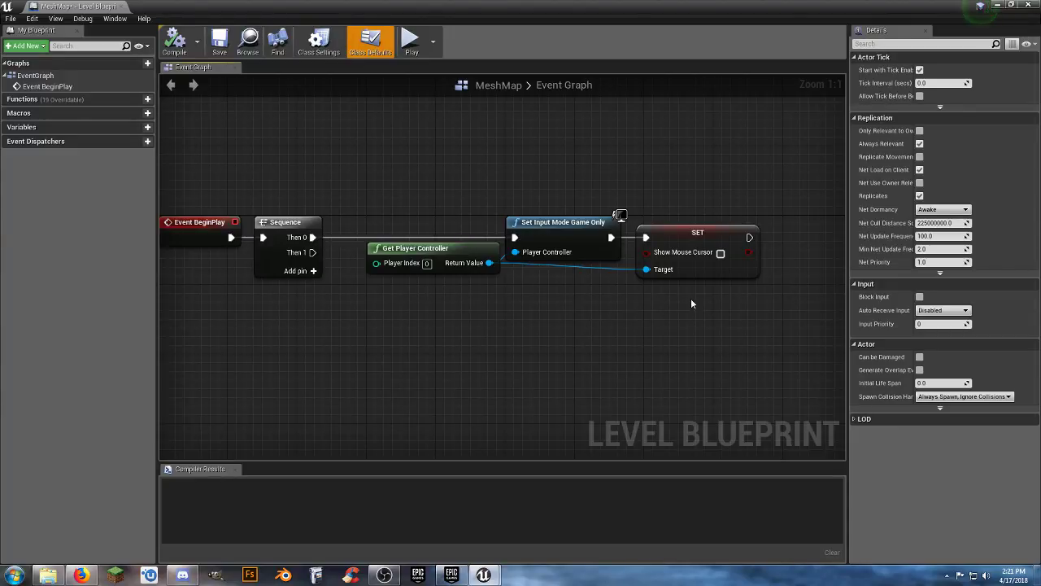
right_click_drag(683, 298, 702, 299)
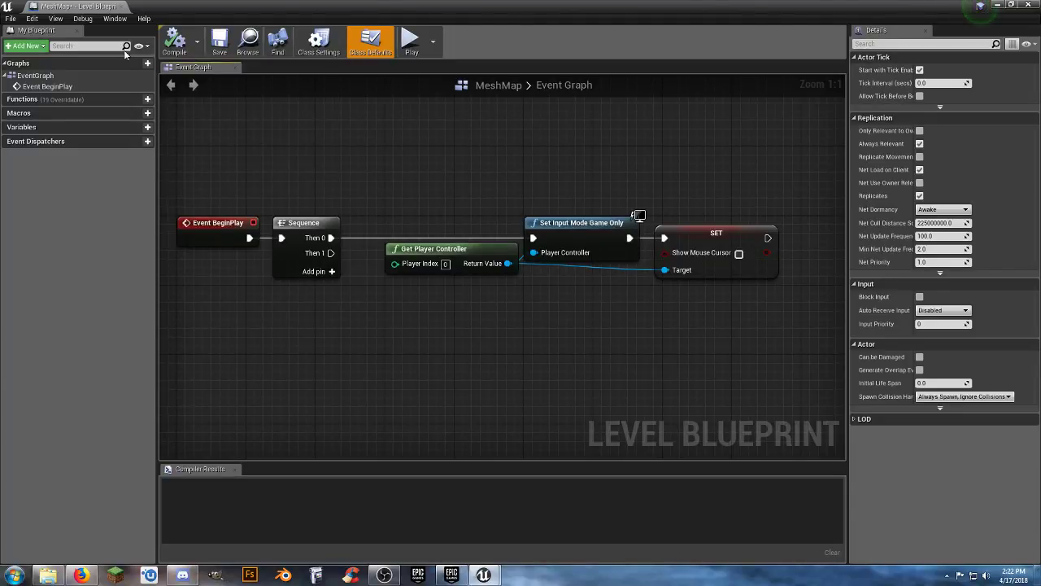
left_click(121, 6)
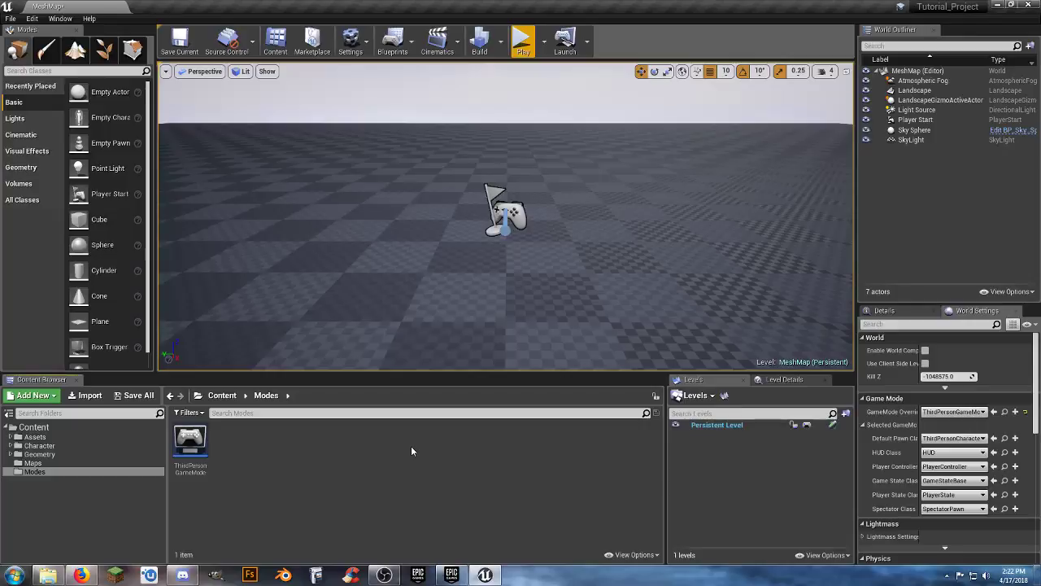
- Create a Game Mode Base blueprint class named MainMenu_GM in the Modes folder
right_click(237, 451)
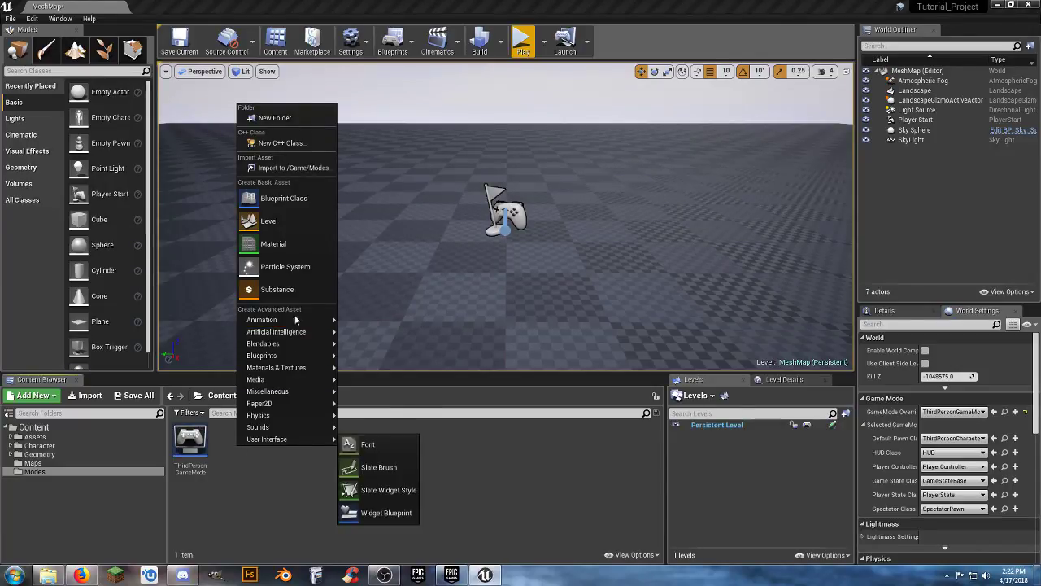
left_click(303, 203)
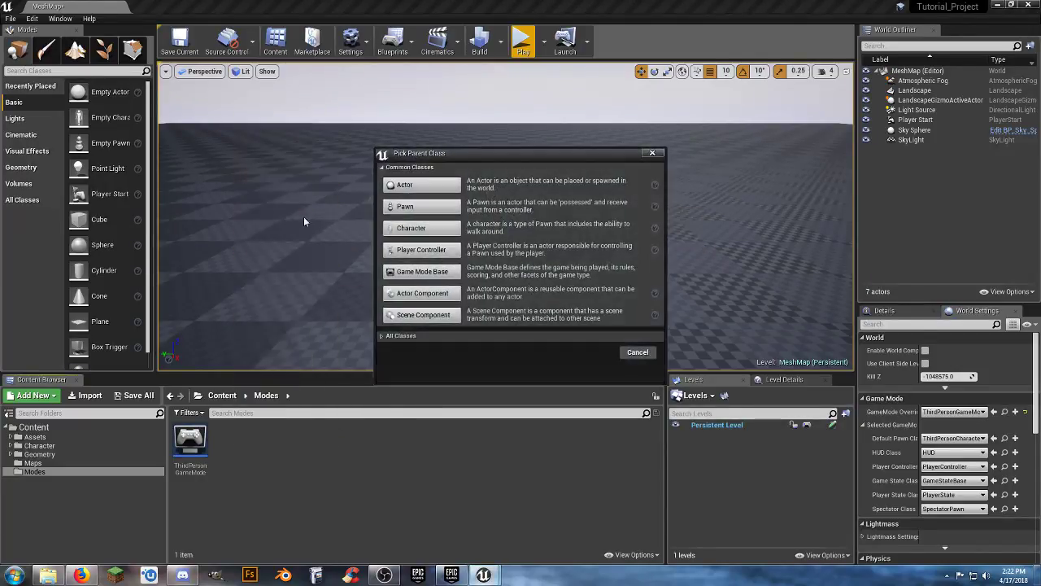
left_click(429, 272)
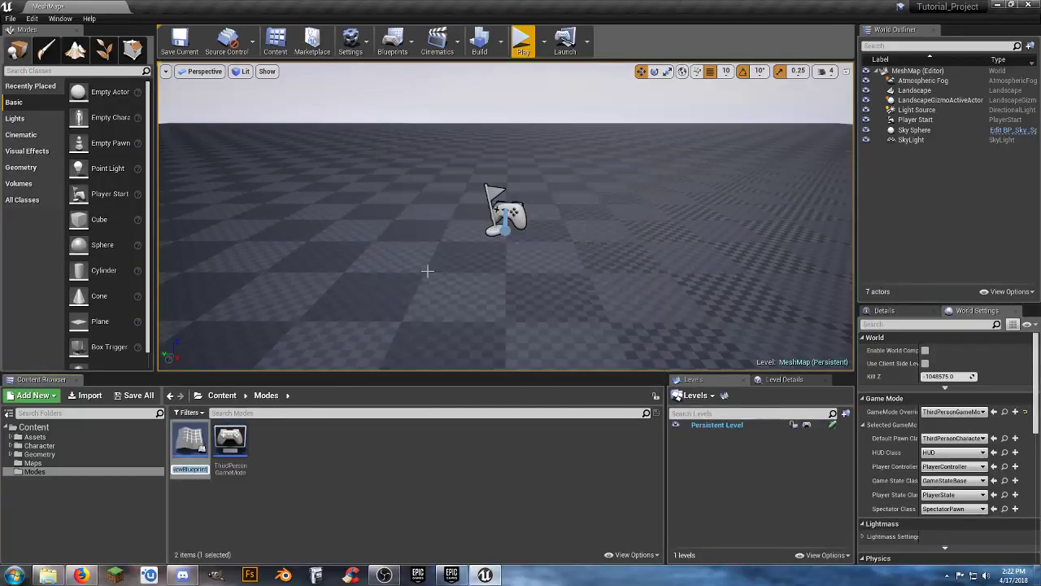
type("MainMenu_GM")
key("Return")
key("Return")
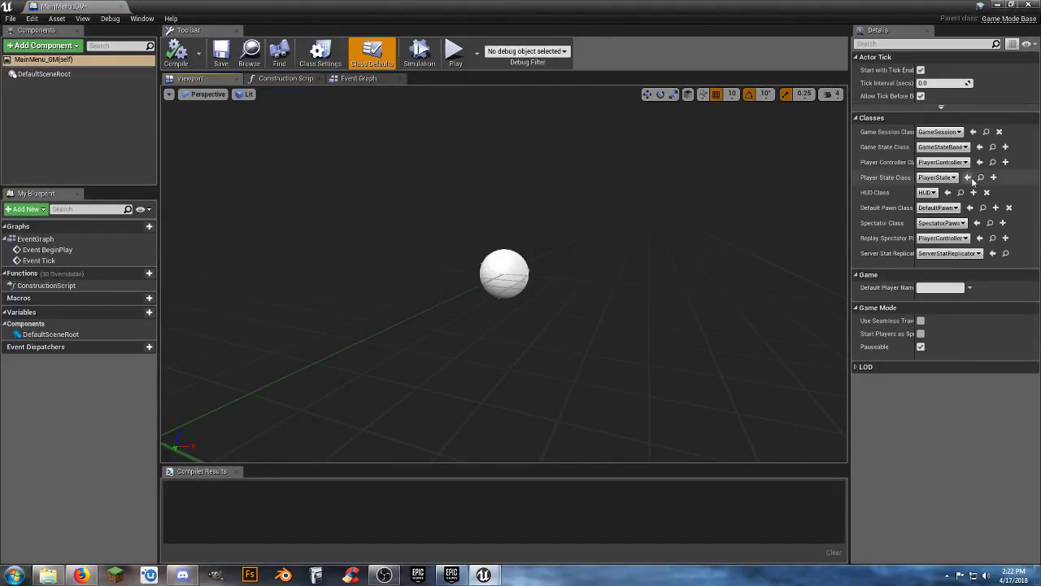
- Set MainMenu_GM's Default Pawn Class to None, compile it, and close the blueprint
left_click(960, 133)
left_click(960, 133)
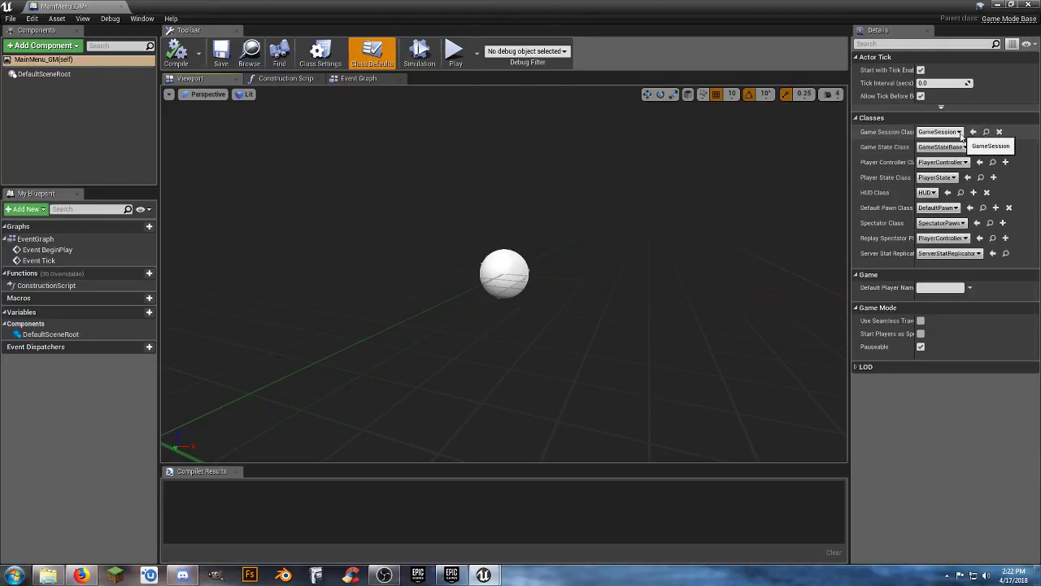
left_click(957, 209)
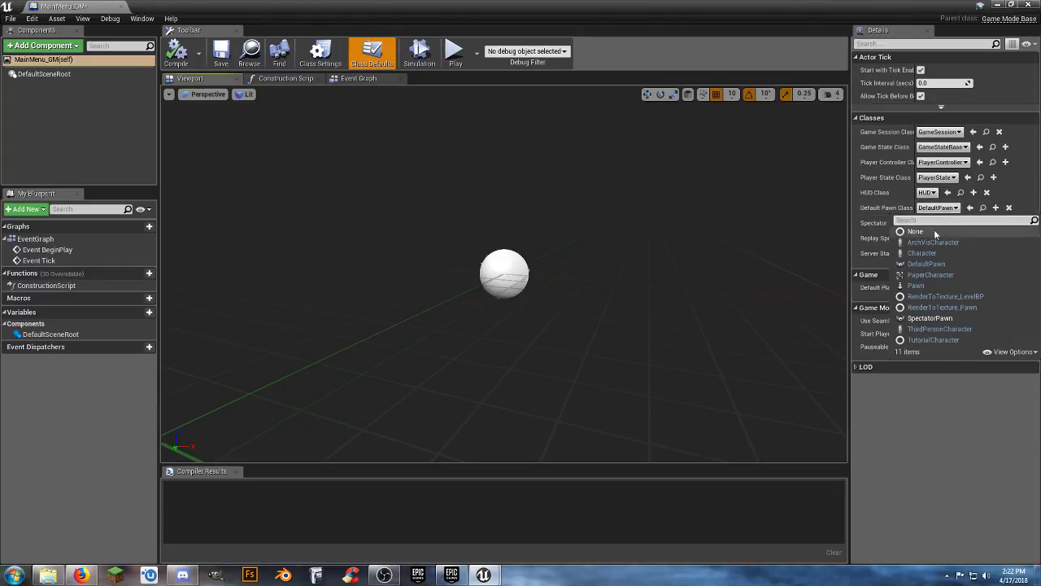
left_click(937, 234)
left_click(175, 54)
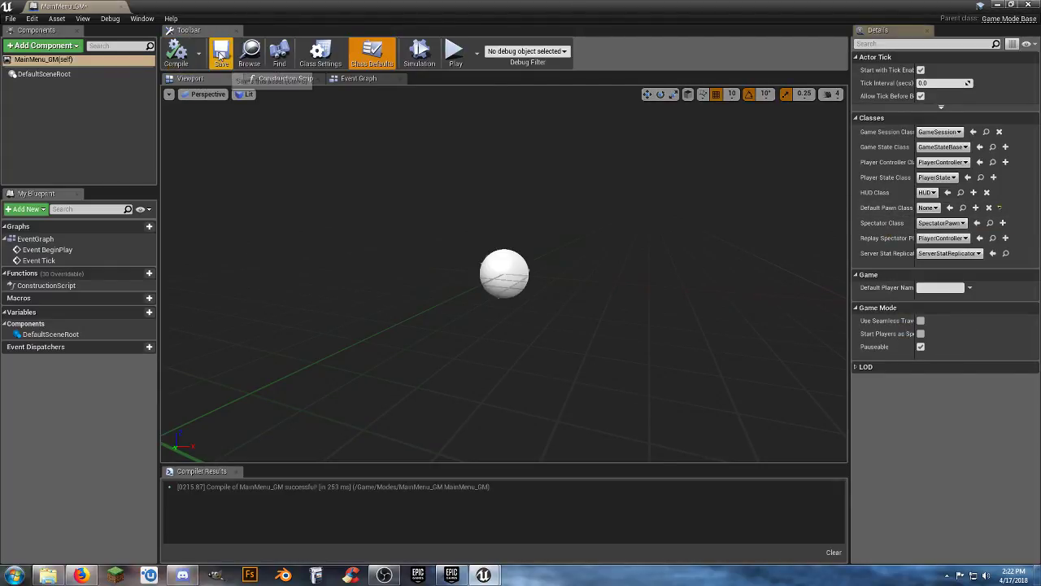
left_click(121, 7)
double_click(189, 471)
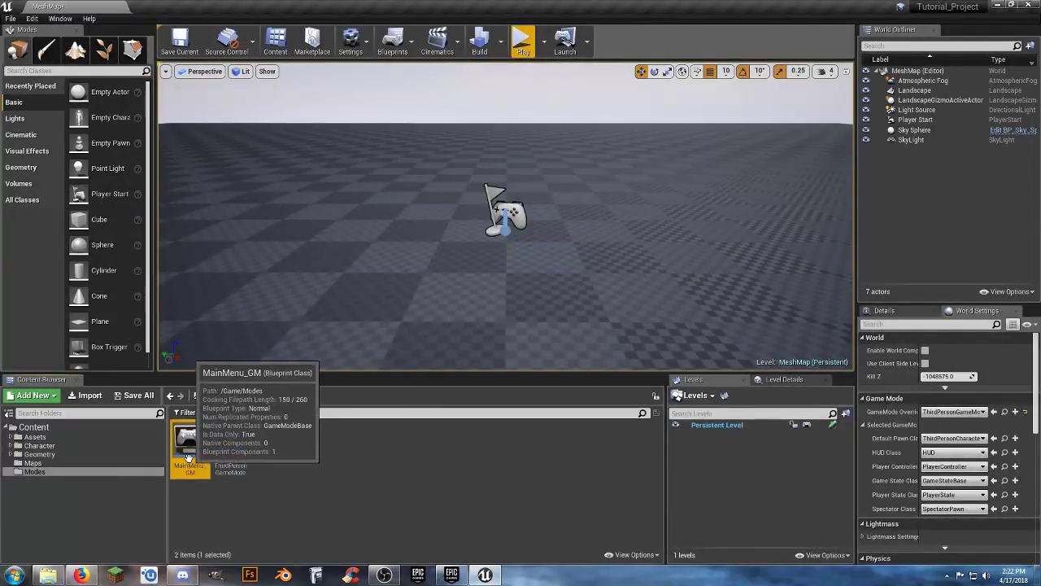